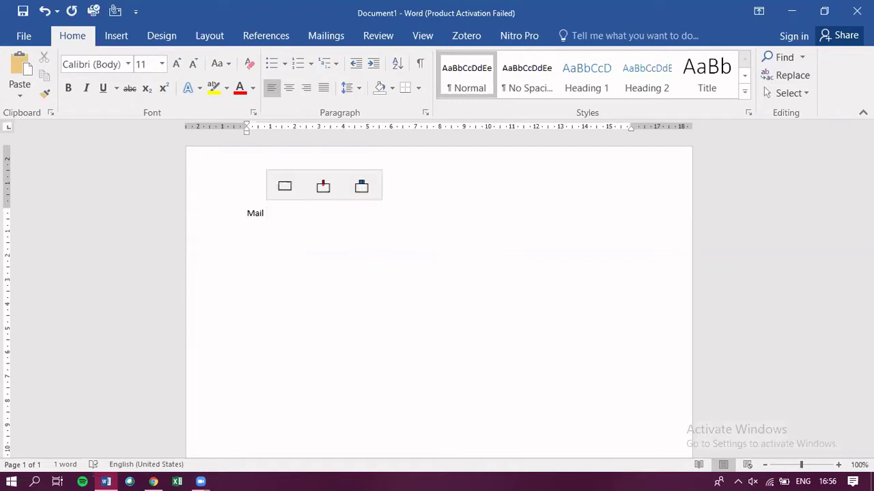
Complete the title line so that it reads "Mail merge with simple example"
{"action": "type", "text": "merg"}
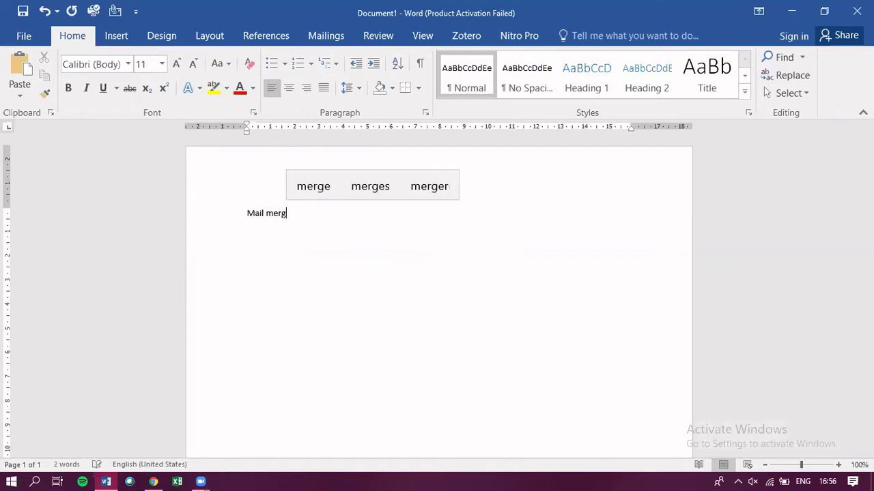
{"action": "type", "text": "e w"}
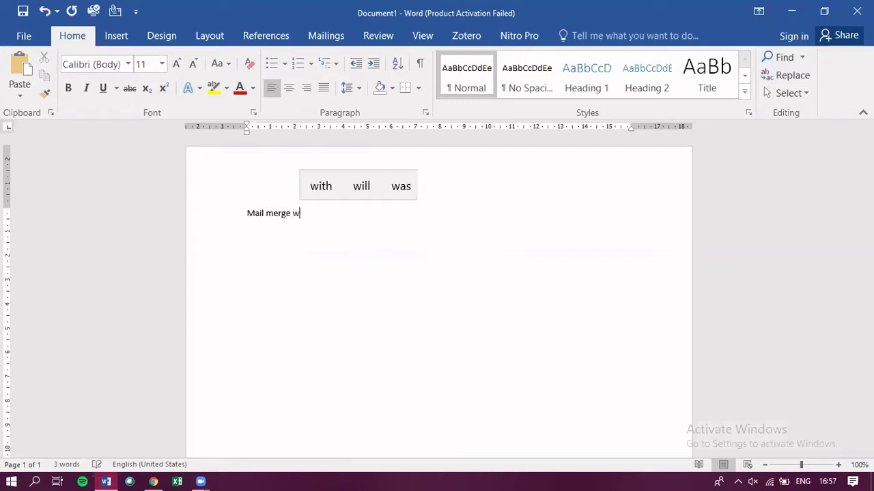
{"action": "type", "text": "ith s"}
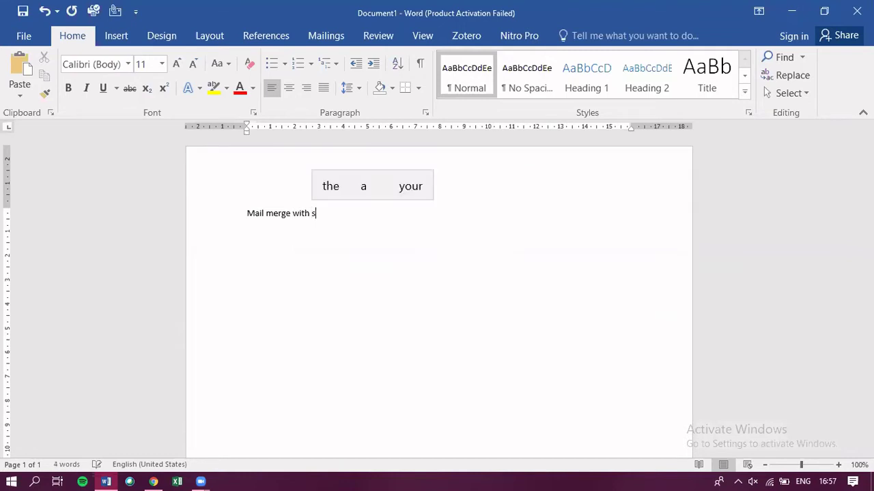
{"action": "type", "text": "imple "}
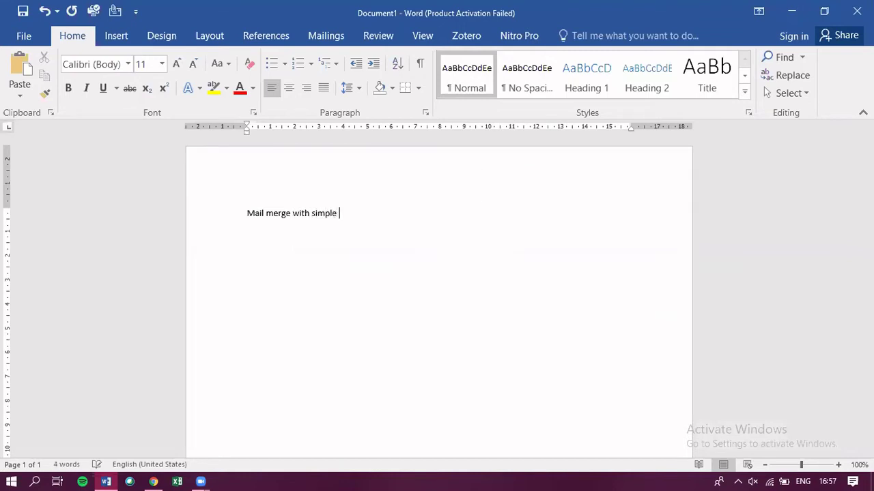
{"action": "type", "text": "examp"}
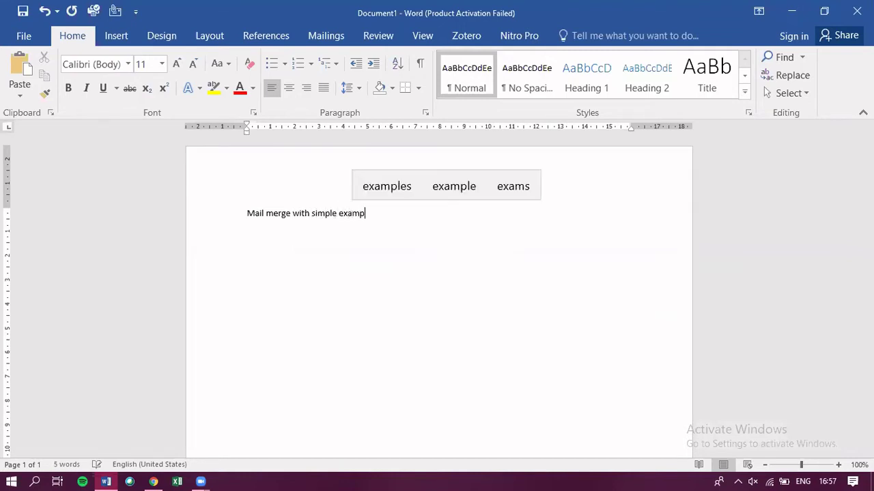
{"action": "type", "text": "le"}
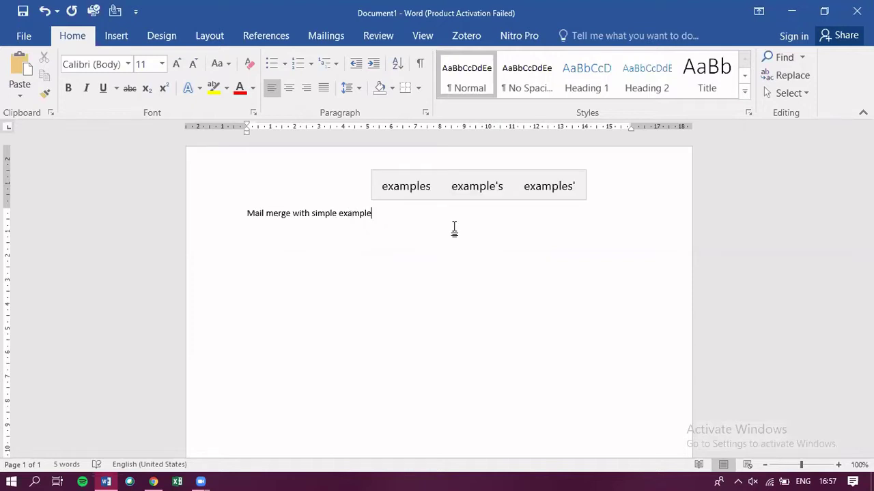
Enlarge the whole title line to font size 24
{"action": "key", "text": "ctrl+a"}
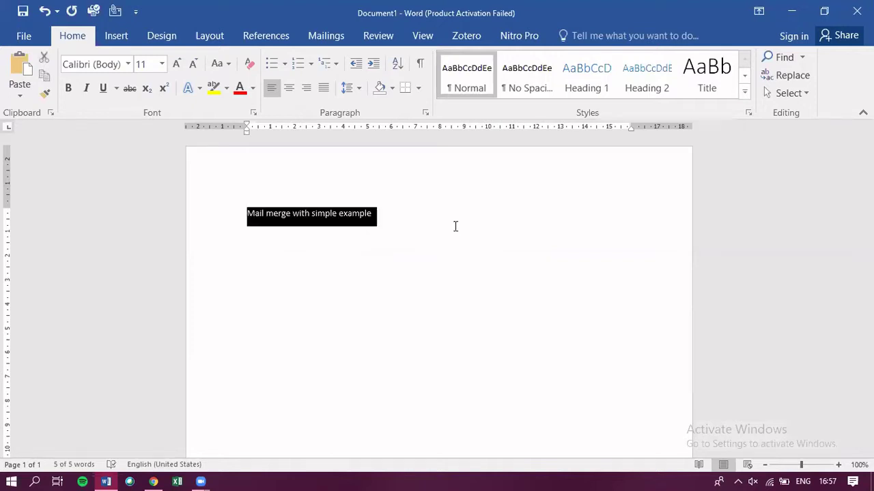
{"action": "left_click", "coordinate": [180, 66]}
{"action": "left_click", "coordinate": [180, 67]}
{"action": "left_click", "coordinate": [181, 66]}
{"action": "left_click", "coordinate": [181, 67]}
{"action": "left_click", "coordinate": [180, 66]}
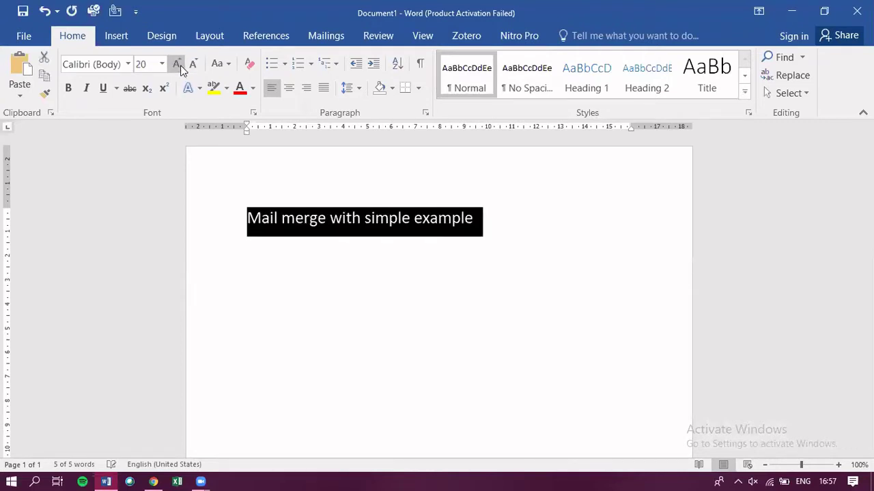
{"action": "left_click", "coordinate": [180, 66]}
{"action": "left_click", "coordinate": [180, 66]}
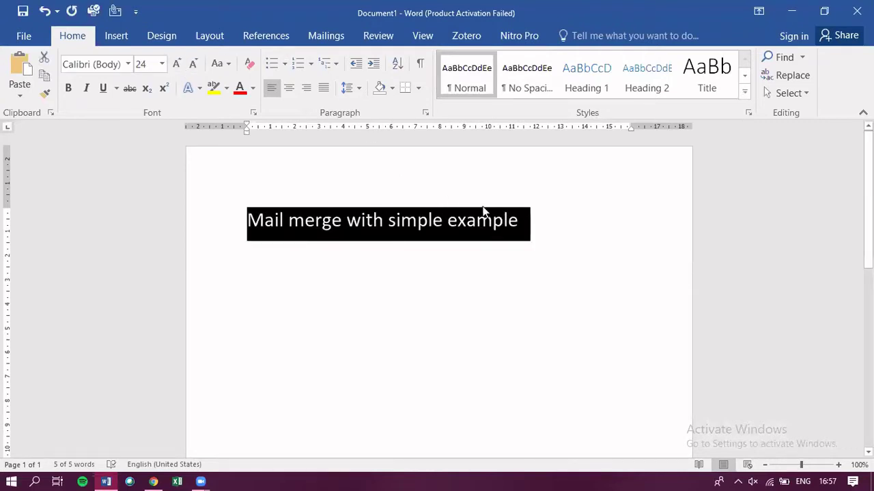
{"action": "left_click", "coordinate": [551, 230]}
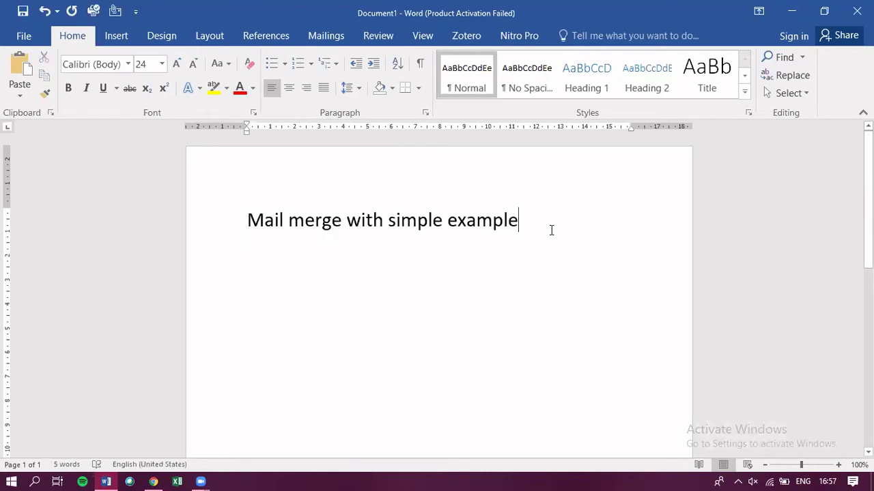
Below the title, leave one blank line and add the labels "Dear:" and "Designation:" on separate lines
{"action": "key", "text": "Return"}
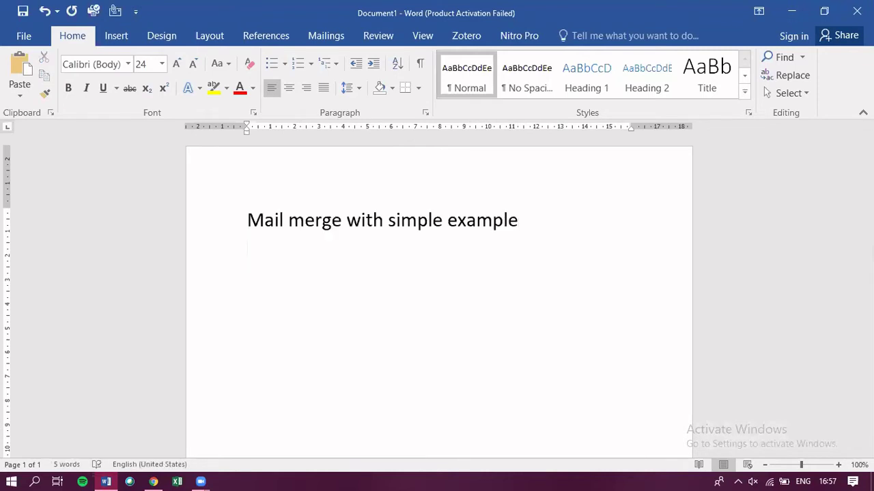
{"action": "key", "text": "Return"}
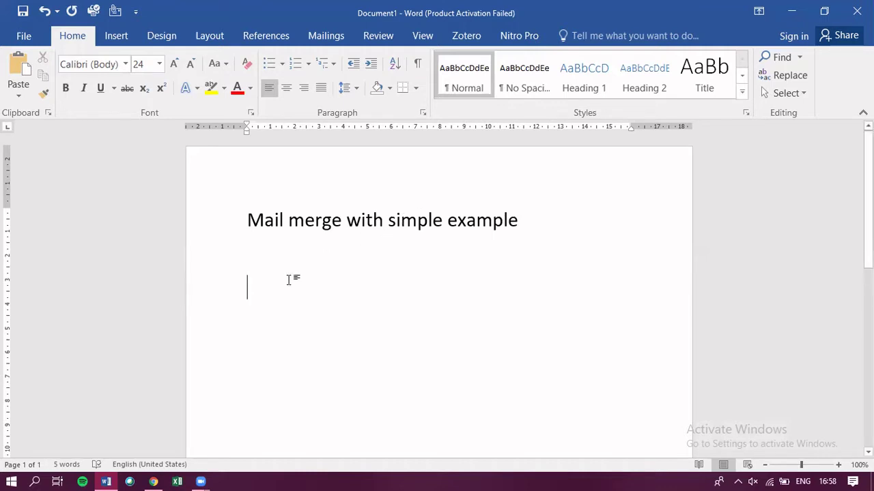
{"action": "type", "text": "D"}
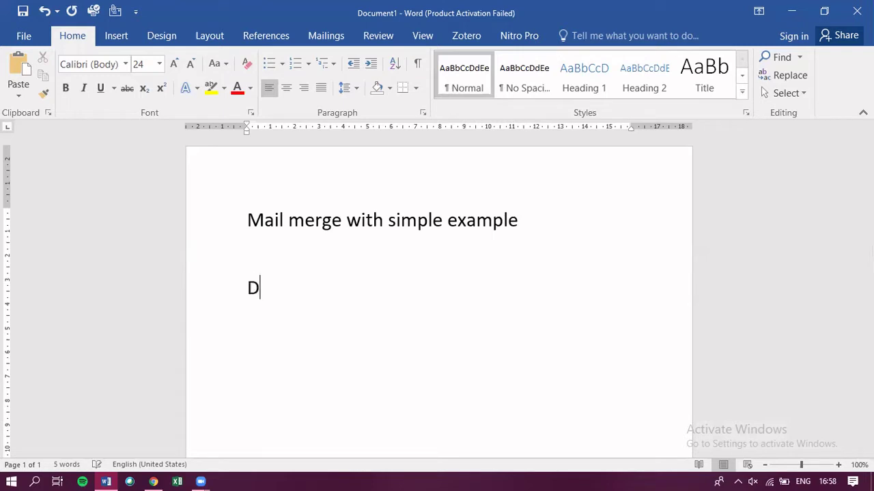
{"action": "type", "text": "ear:"}
{"action": "key", "text": "Return"}
{"action": "type", "text": "De"}
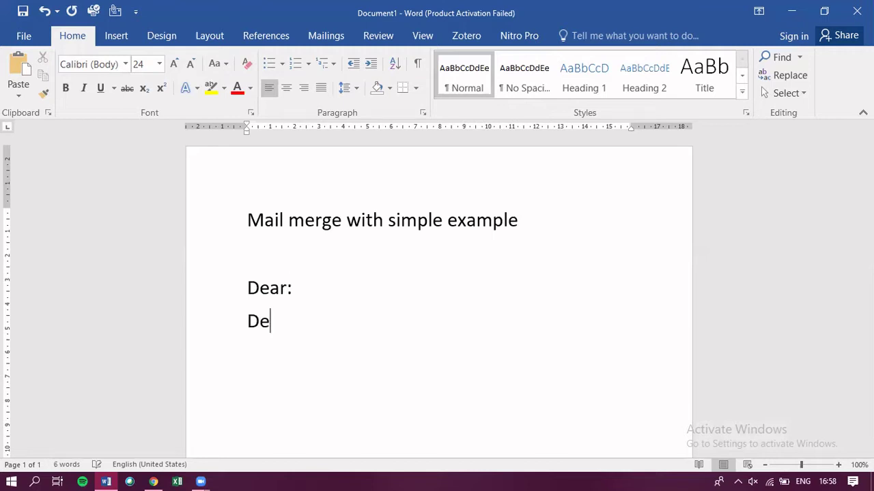
{"action": "type", "text": "sign"}
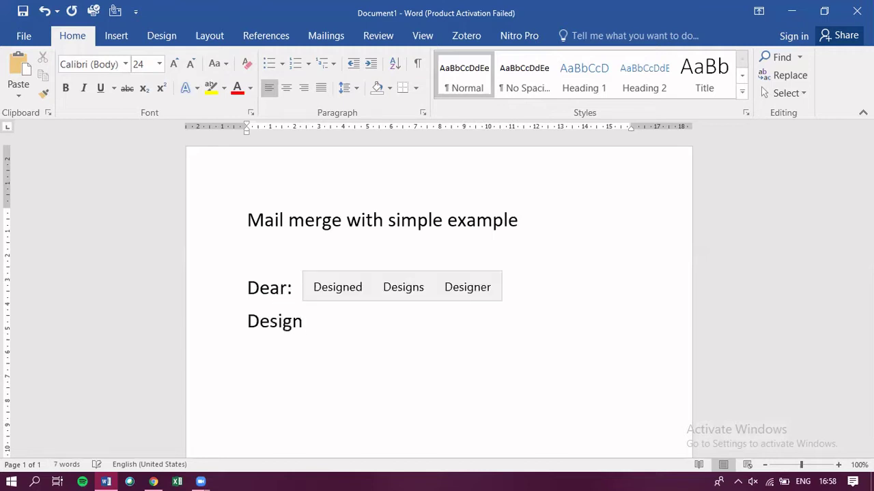
{"action": "type", "text": "atio"}
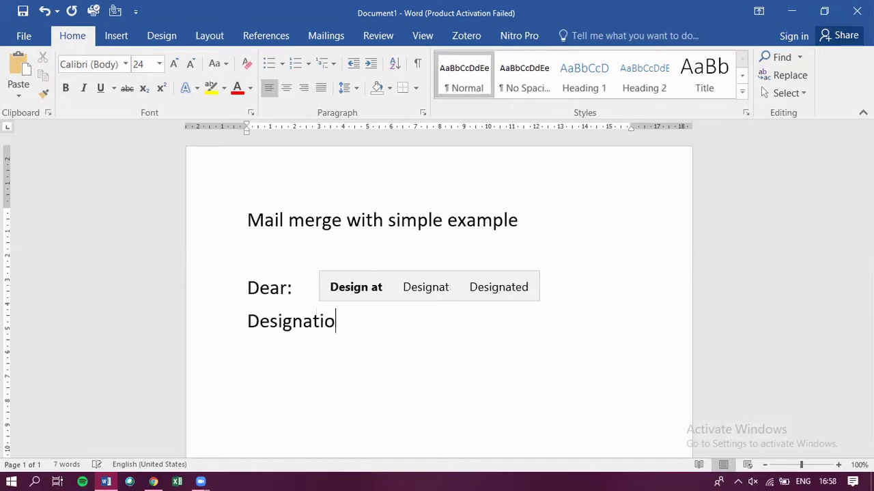
{"action": "type", "text": "n:"}
Leave a blank line under the Designation label and add the label "Sender:"
{"action": "key", "text": "Return"}
{"action": "key", "text": "Return"}
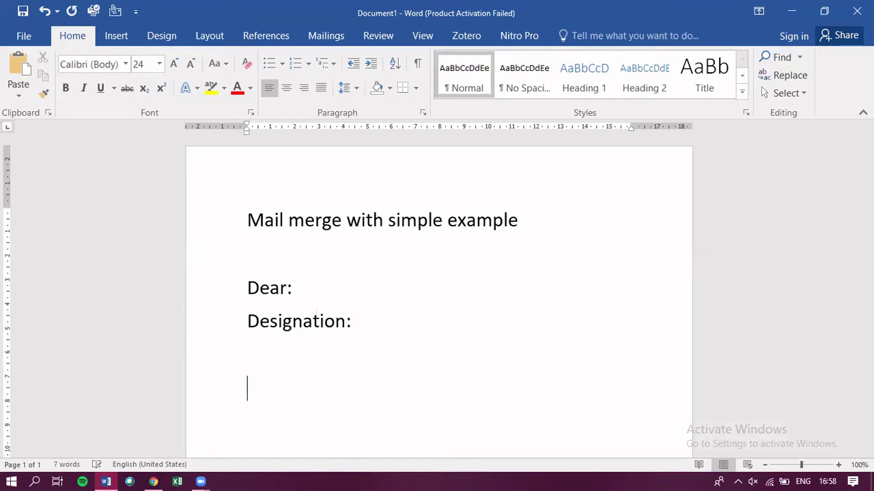
{"action": "type", "text": "Se"}
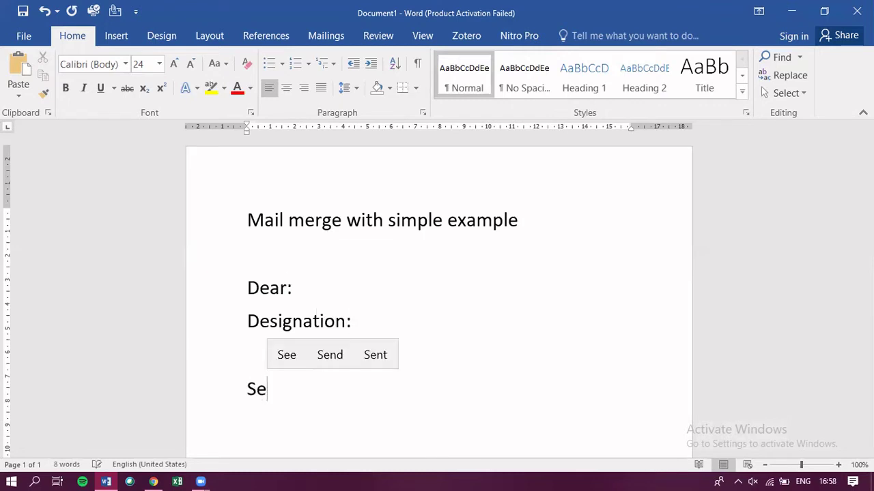
{"action": "type", "text": "nder"}
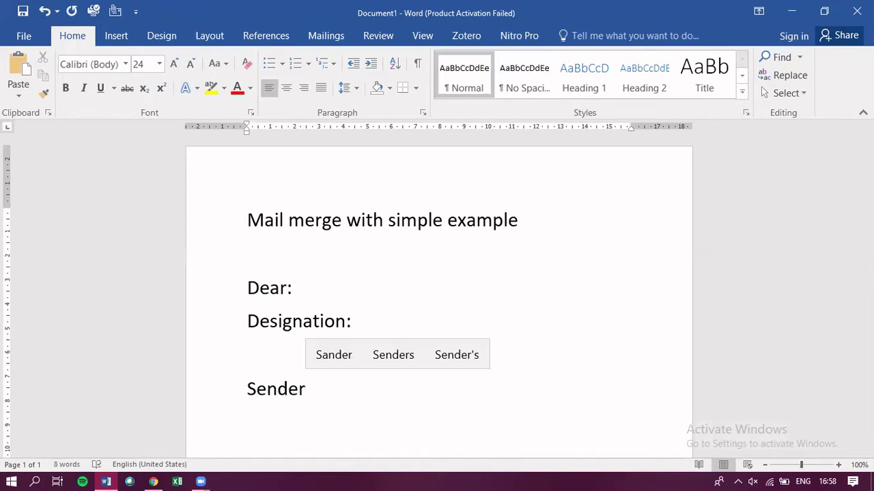
{"action": "type", "text": ":"}
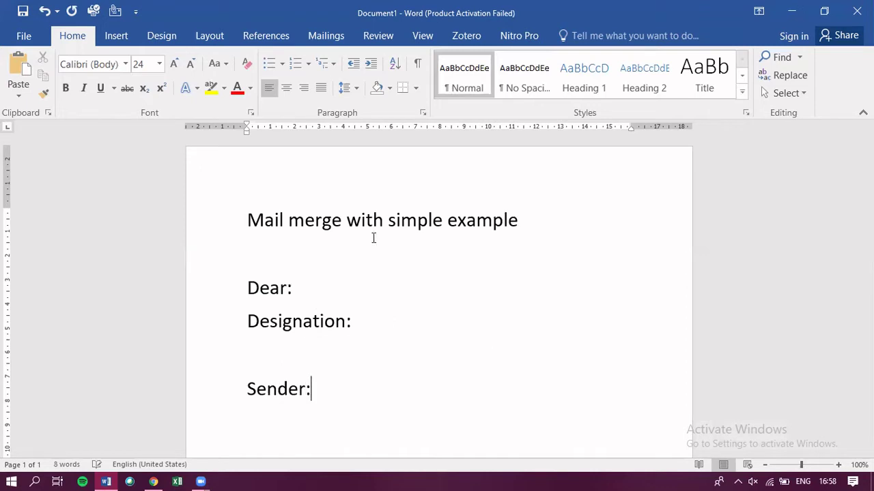
Make the title line "Mail merge with simple example" bold
{"action": "left_click", "coordinate": [330, 279]}
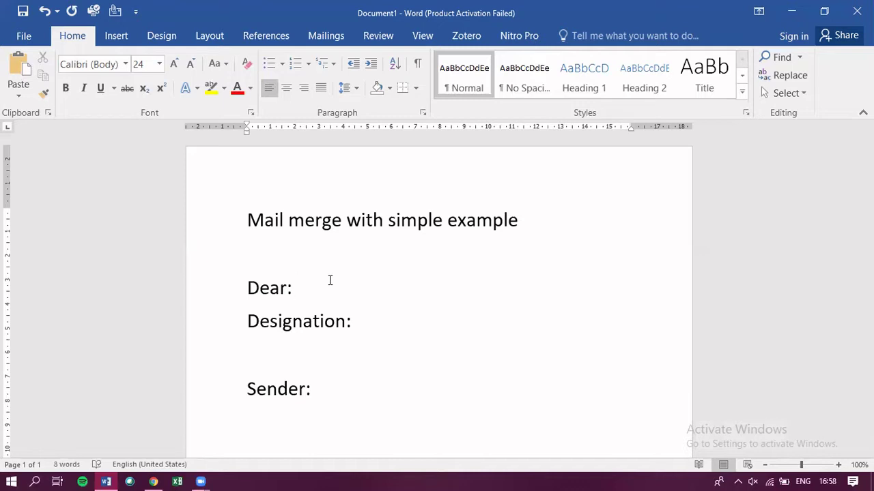
{"action": "double_click", "coordinate": [382, 225]}
{"action": "left_click", "coordinate": [382, 227]}
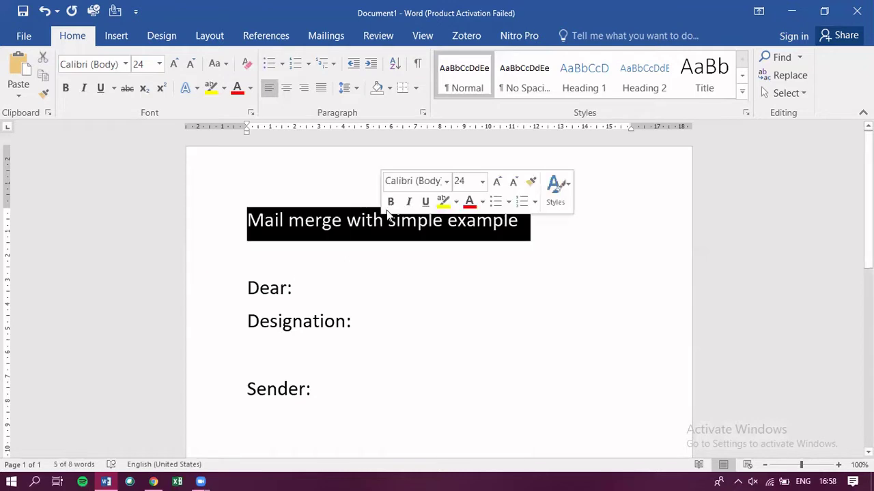
{"action": "left_click", "coordinate": [390, 201]}
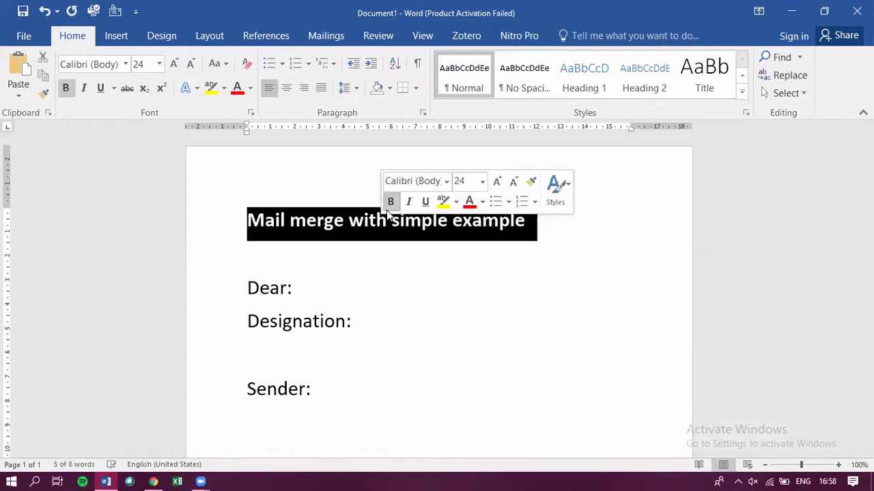
{"action": "left_click", "coordinate": [362, 348]}
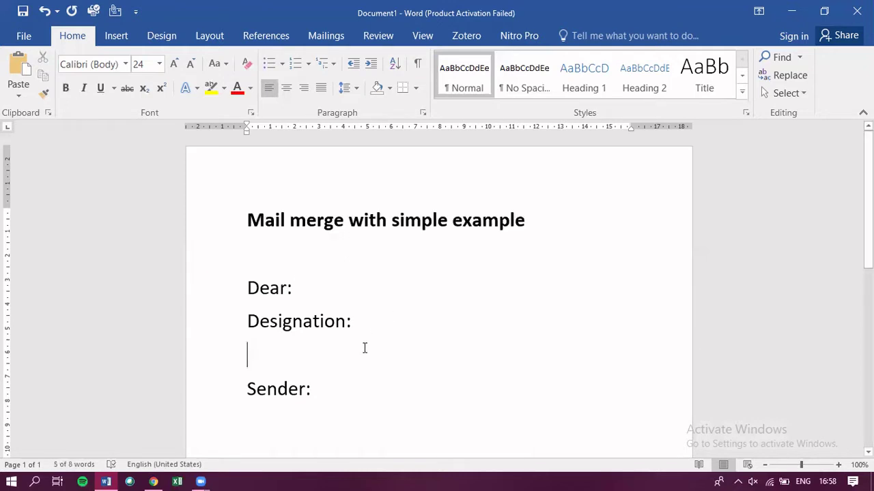
Minimize the open windows and go to the Documents folder in File Explorer
{"action": "left_click", "coordinate": [792, 13]}
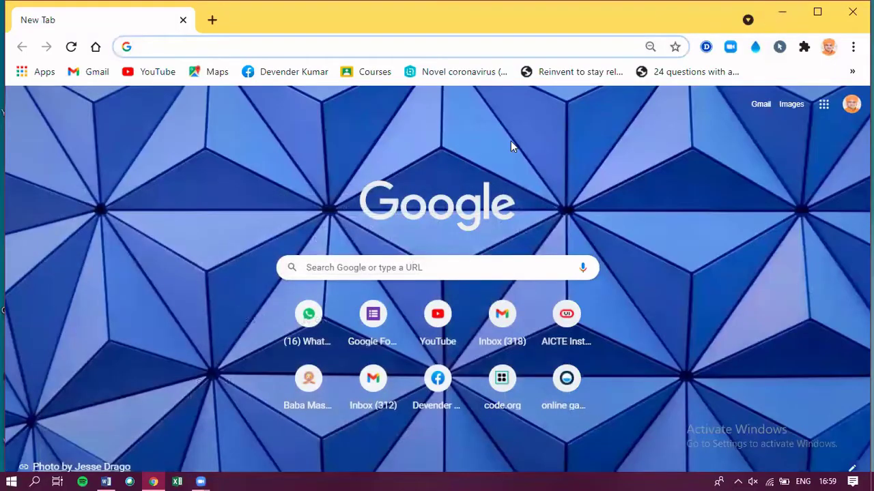
{"action": "left_click", "coordinate": [786, 15]}
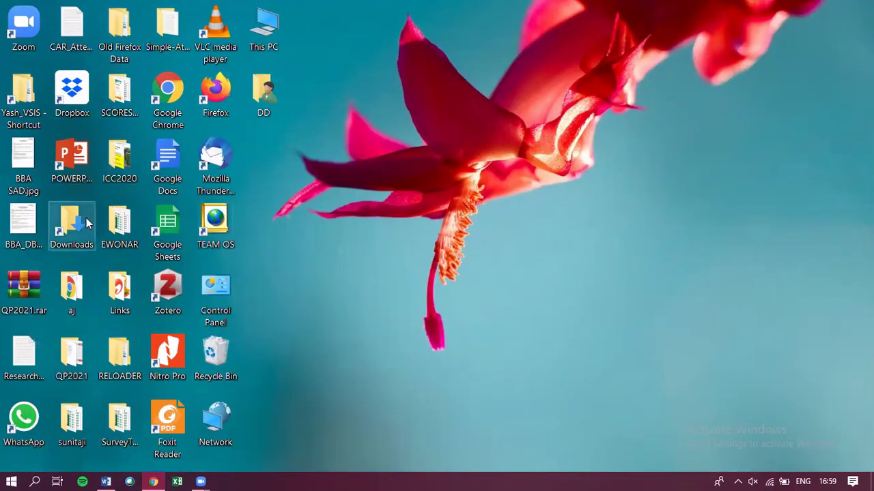
{"action": "double_click", "coordinate": [265, 92]}
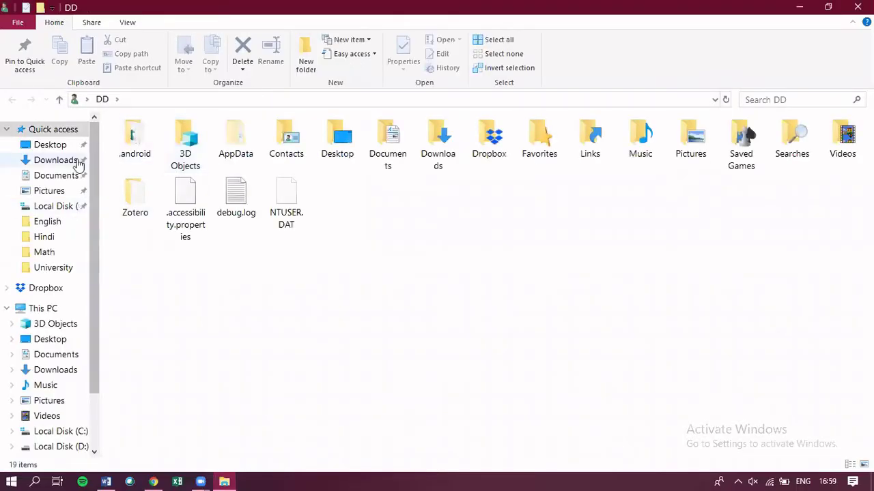
{"action": "left_click", "coordinate": [64, 176]}
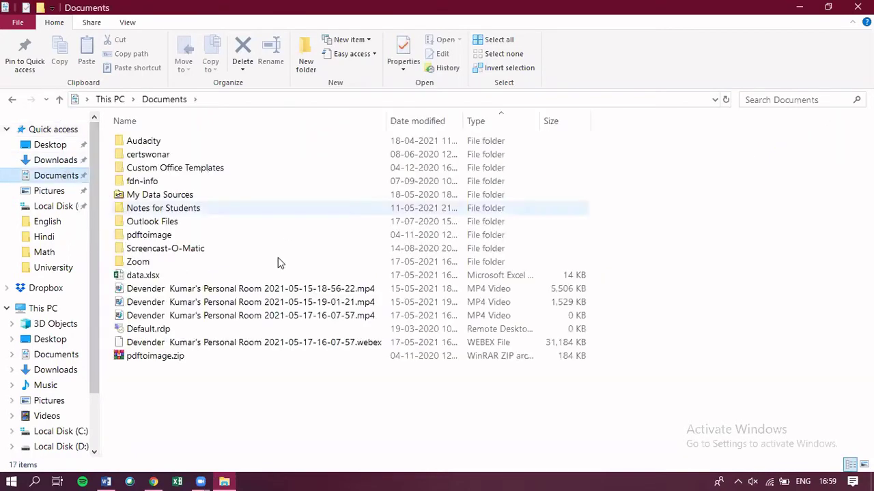
Open the data.xlsx workbook in Excel and maximize its window, dismissing the Office activation notice
{"action": "left_click", "coordinate": [252, 275]}
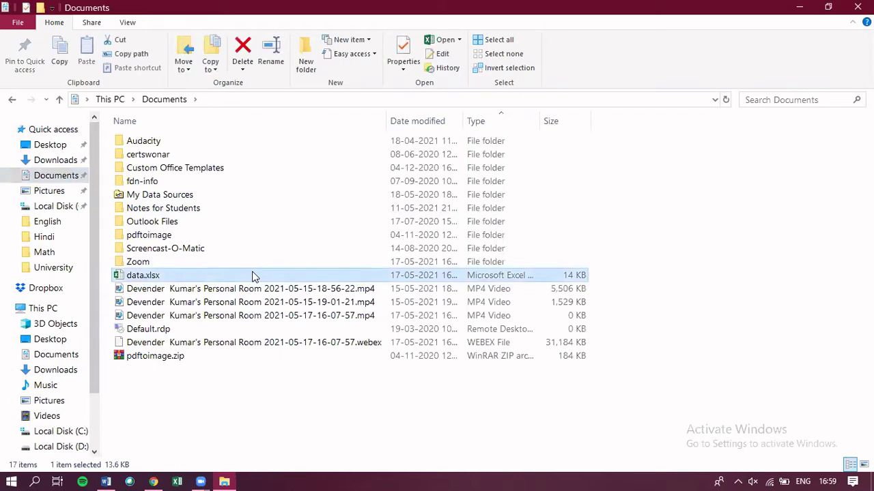
{"action": "double_click", "coordinate": [253, 275]}
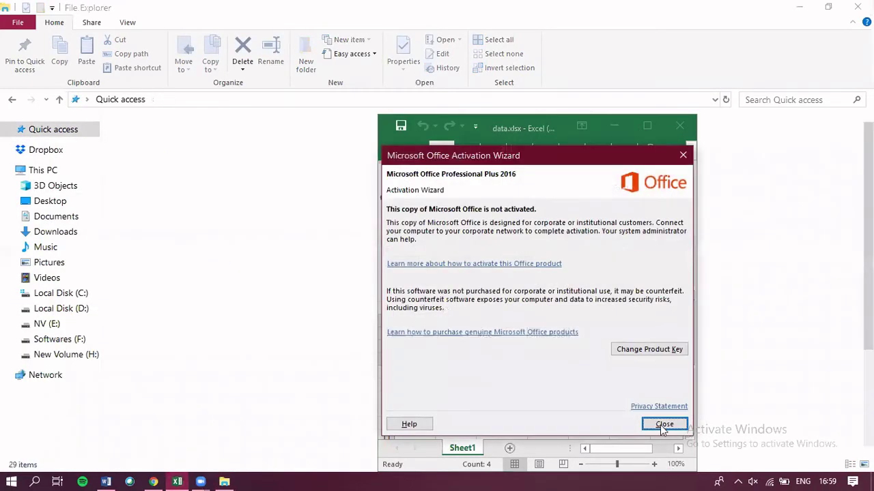
{"action": "left_click", "coordinate": [662, 425]}
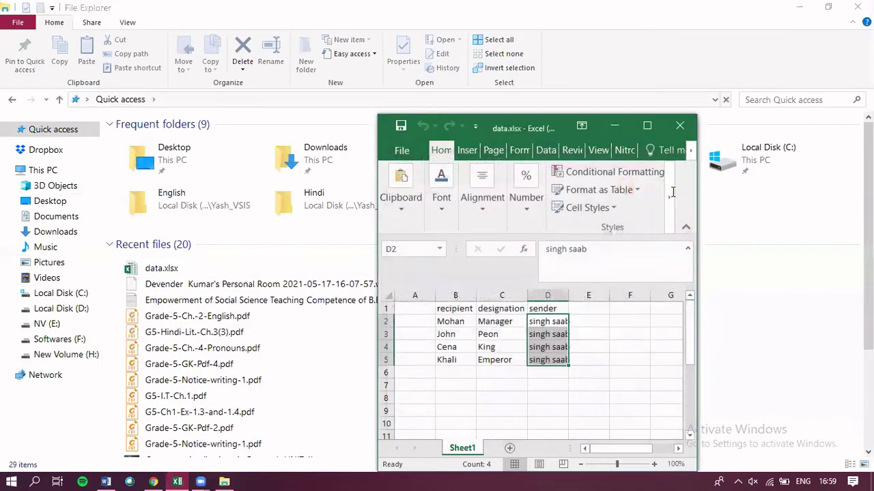
{"action": "left_click", "coordinate": [648, 126]}
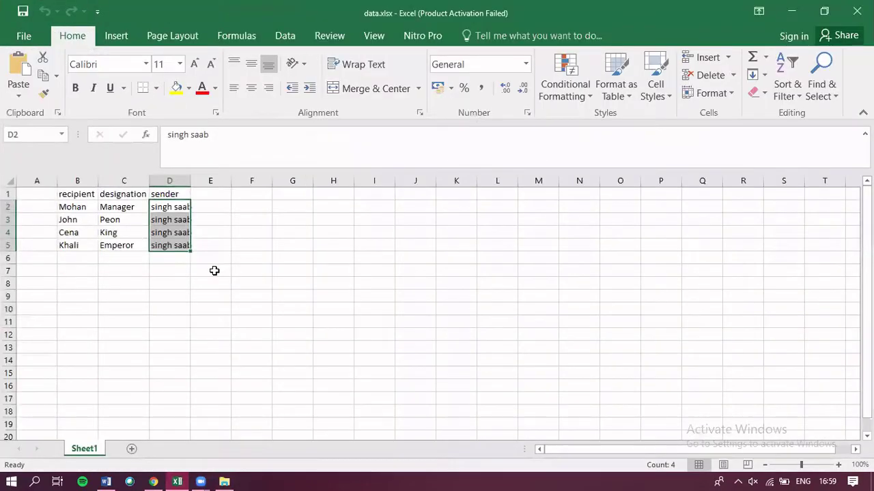
Make the header row with recipient, designation and sender bold
{"action": "left_click", "coordinate": [215, 271]}
{"action": "left_click", "coordinate": [7, 193]}
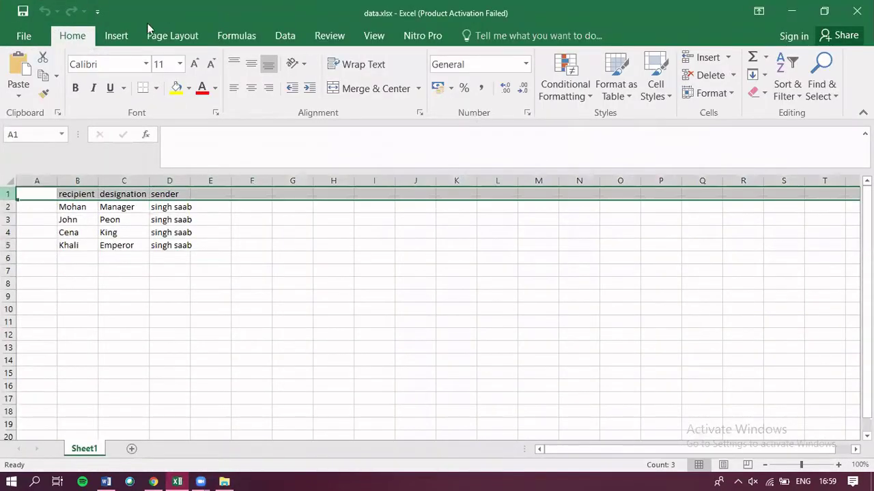
{"action": "left_click", "coordinate": [75, 88]}
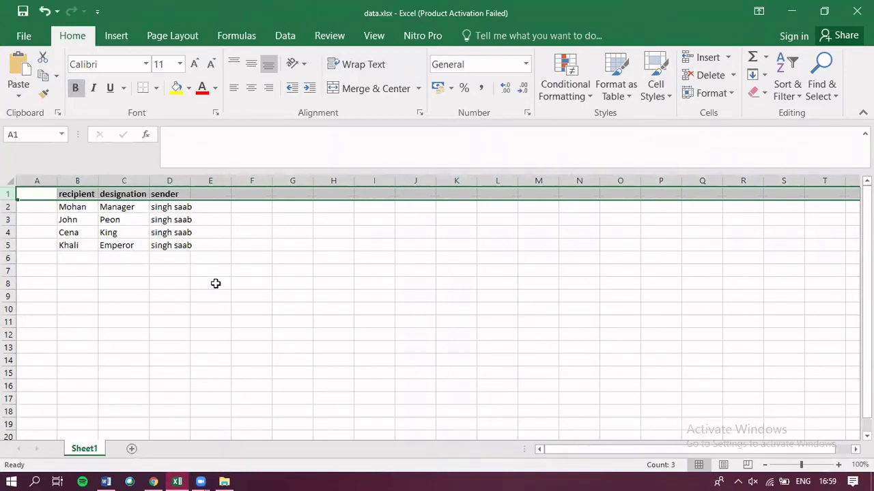
{"action": "left_click", "coordinate": [136, 311]}
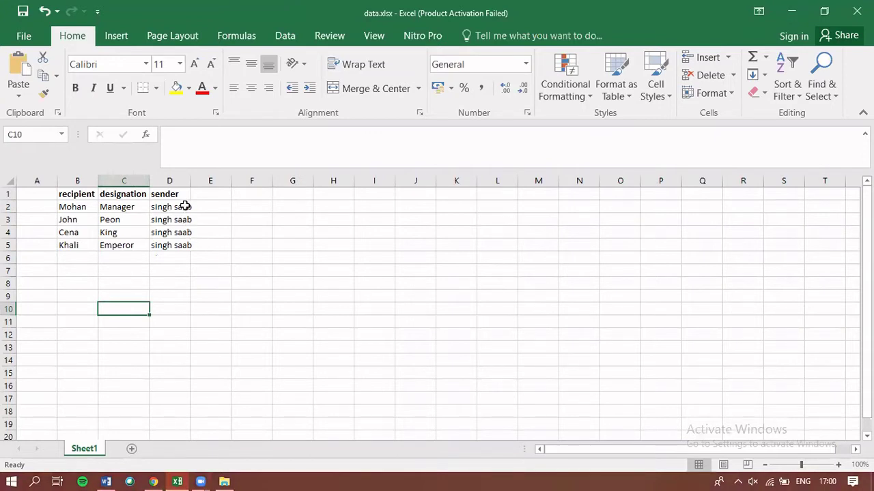
Fit the sender column's width to its text and add a record in row 6 with xyz, AP and Dean
{"action": "double_click", "coordinate": [191, 176]}
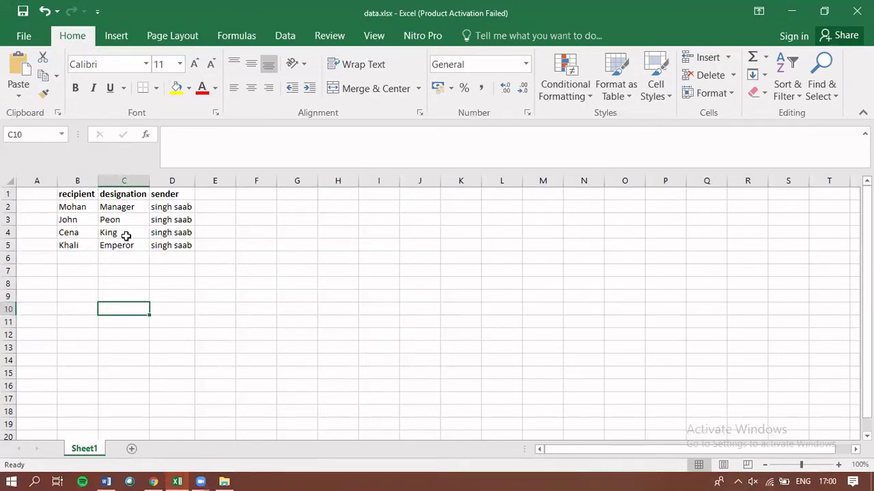
{"action": "left_click", "coordinate": [78, 256]}
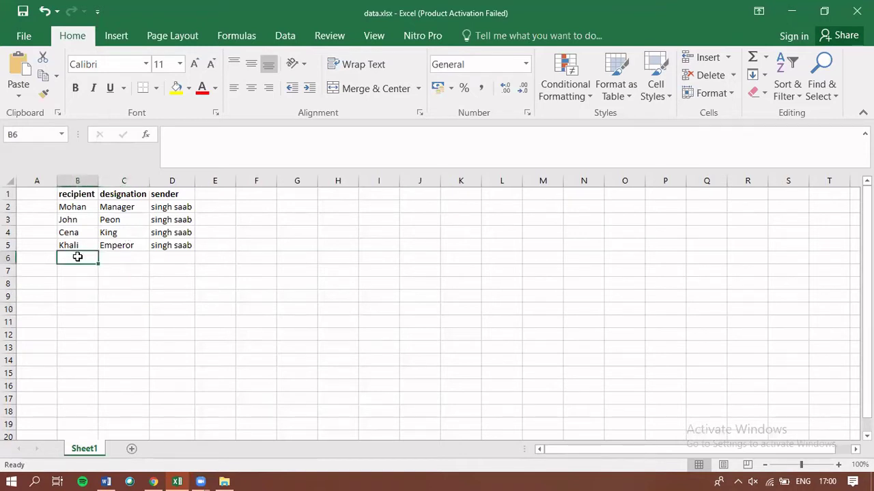
{"action": "type", "text": "xyz"}
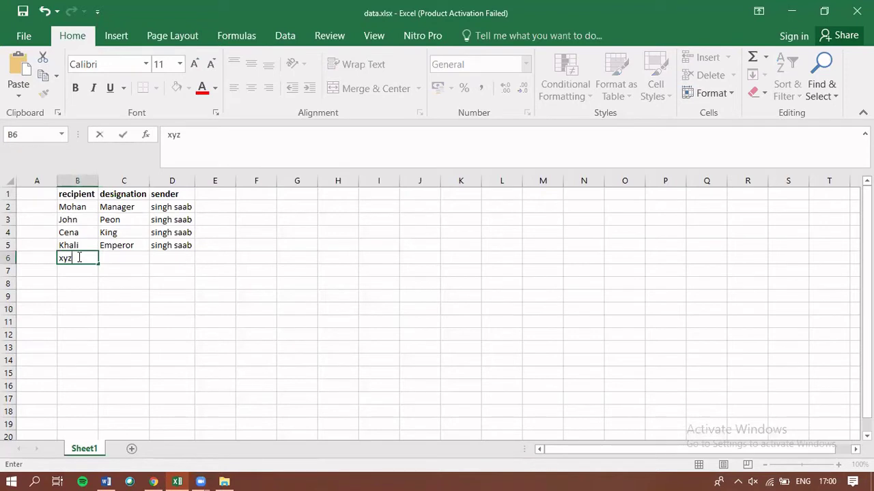
{"action": "key", "text": "Tab"}
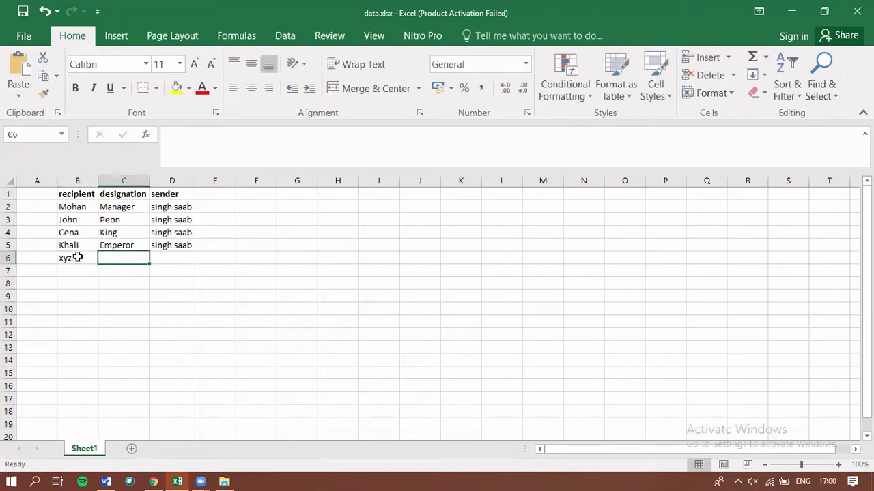
{"action": "type", "text": "AP"}
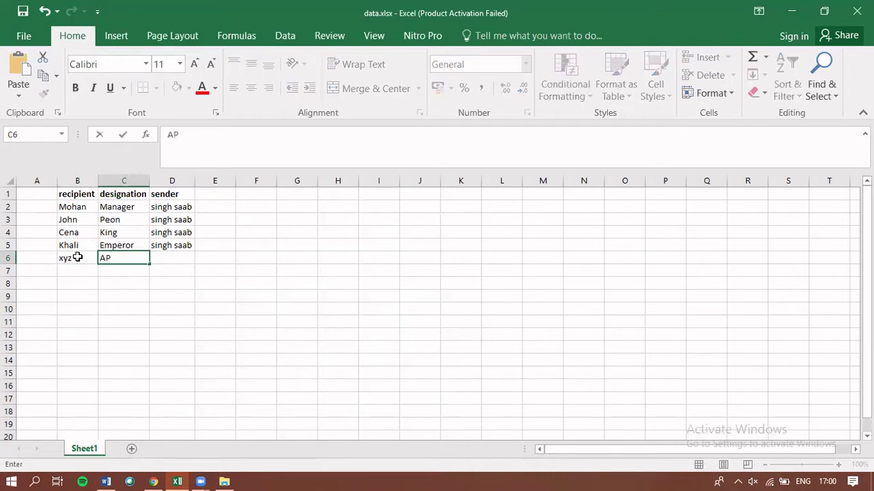
{"action": "key", "text": "Tab"}
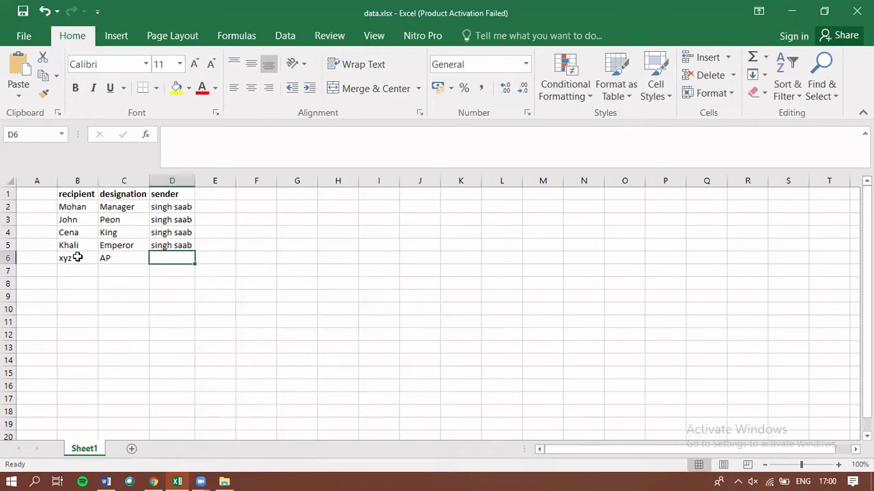
{"action": "type", "text": "Dean"}
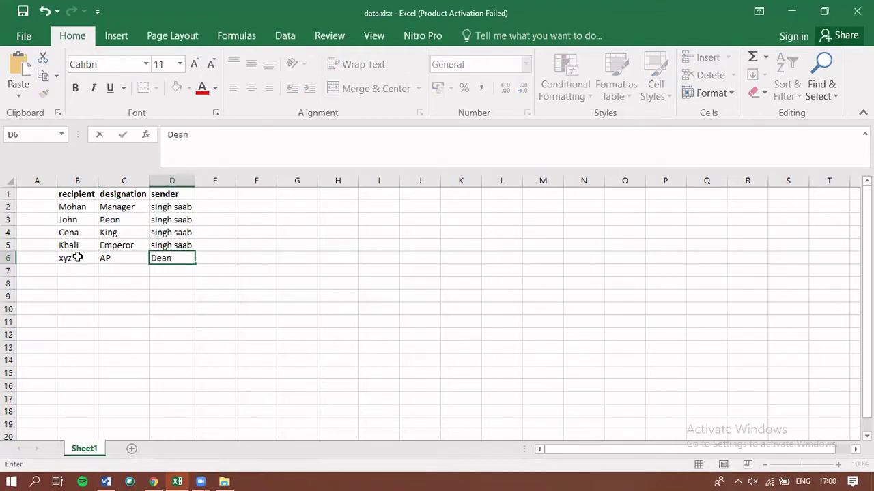
{"action": "key", "text": "Return"}
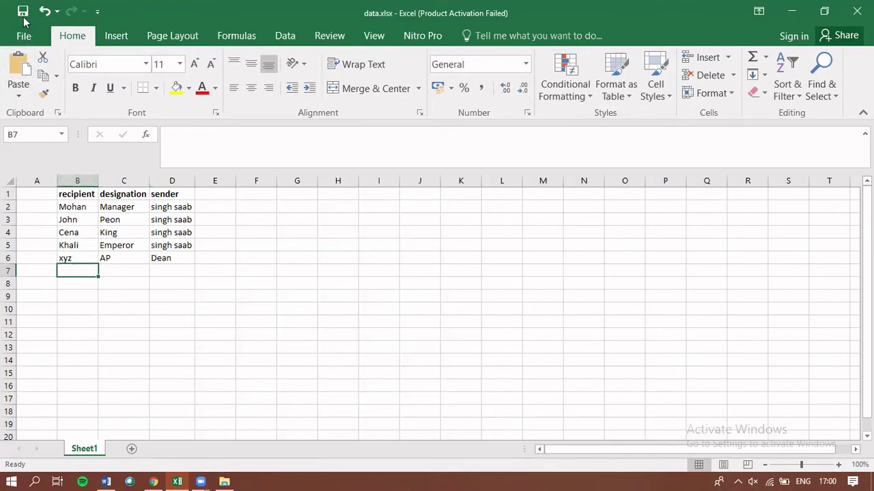
Save and close the data.xlsx workbook, minimize File Explorer and switch back to the letter in Word
{"action": "left_click", "coordinate": [24, 19]}
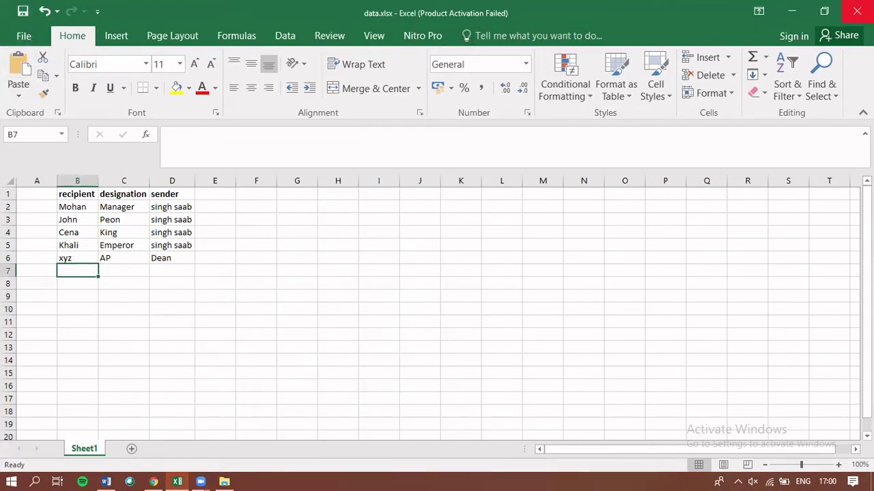
{"action": "left_click", "coordinate": [853, 11]}
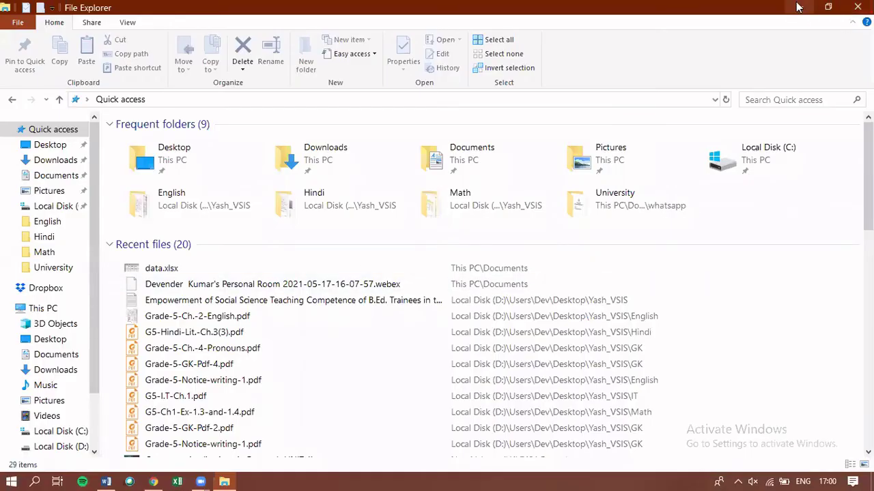
{"action": "left_click", "coordinate": [798, 7]}
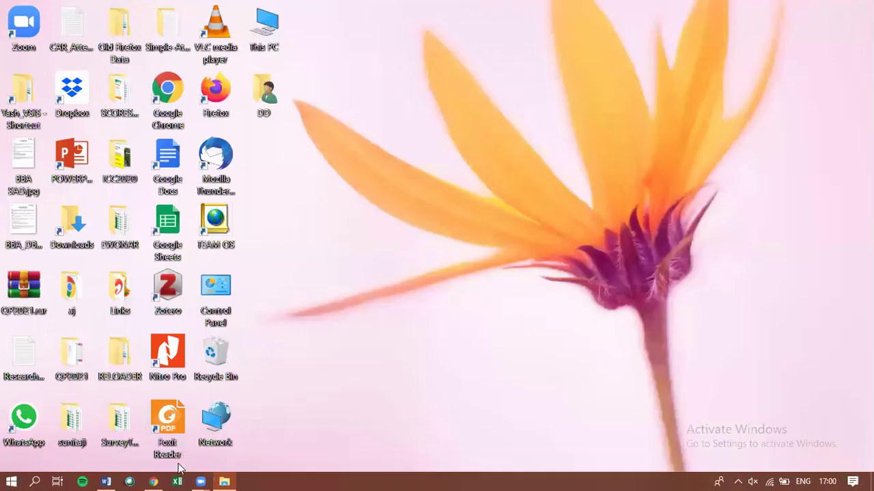
{"action": "mouse_move", "coordinate": [106, 478]}
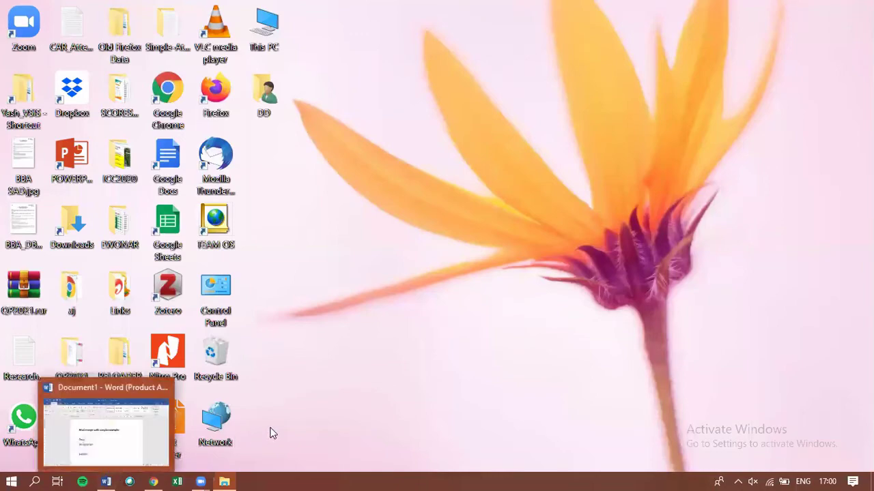
{"action": "left_click", "coordinate": [106, 481]}
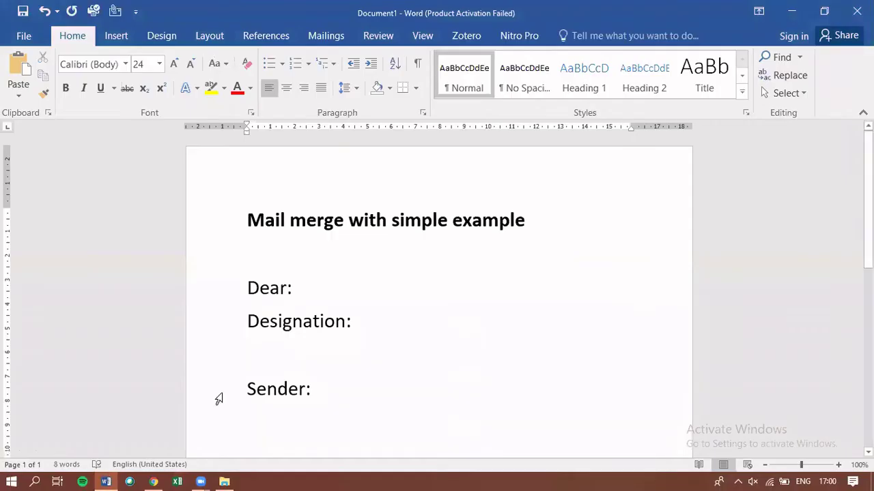
Attach data.xlsx from the Documents folder as the existing recipient list, using table Sheet1$ with the first row as column headers
{"action": "left_click", "coordinate": [303, 287]}
{"action": "left_click", "coordinate": [323, 37]}
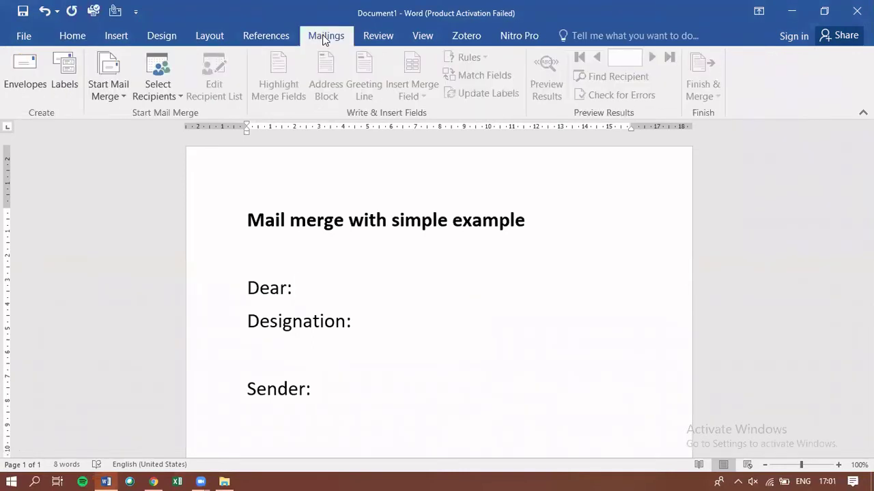
{"action": "left_click", "coordinate": [164, 94]}
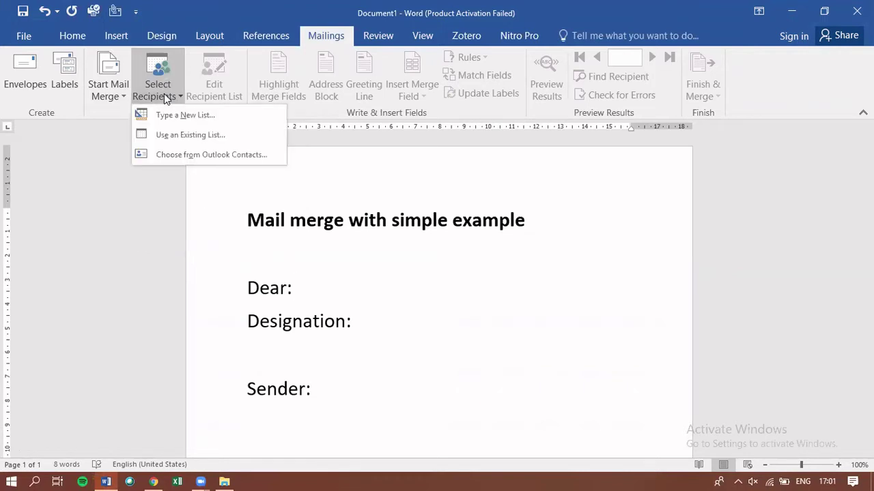
{"action": "left_click", "coordinate": [187, 135]}
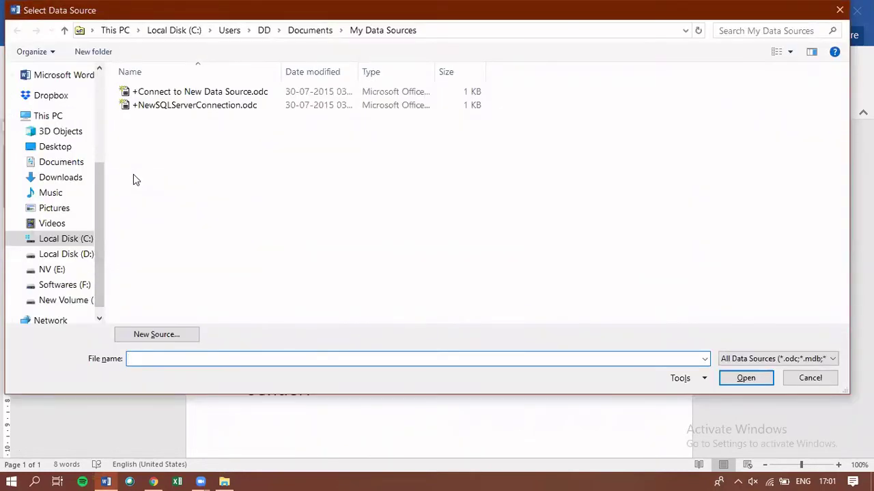
{"action": "left_click", "coordinate": [51, 168]}
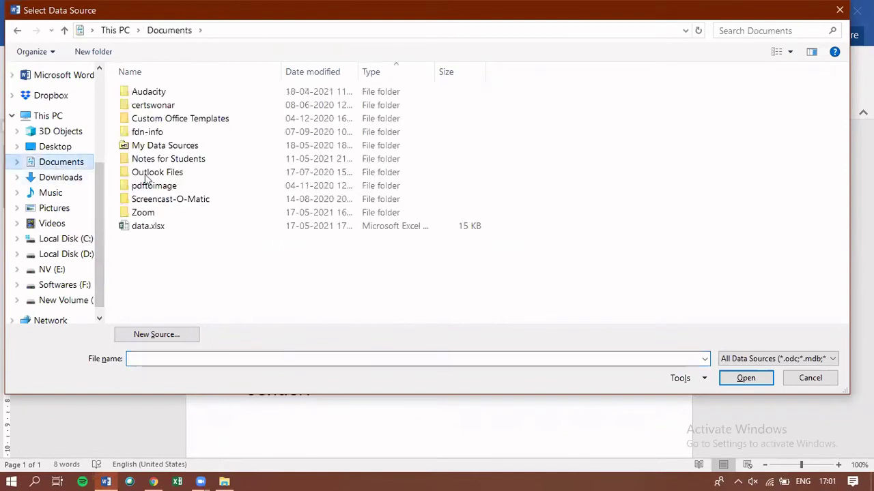
{"action": "left_click", "coordinate": [169, 227]}
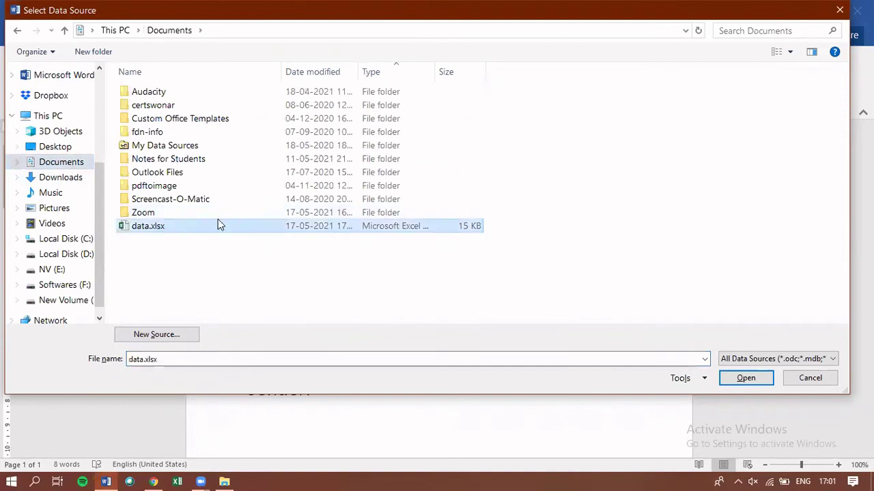
{"action": "left_click", "coordinate": [743, 378]}
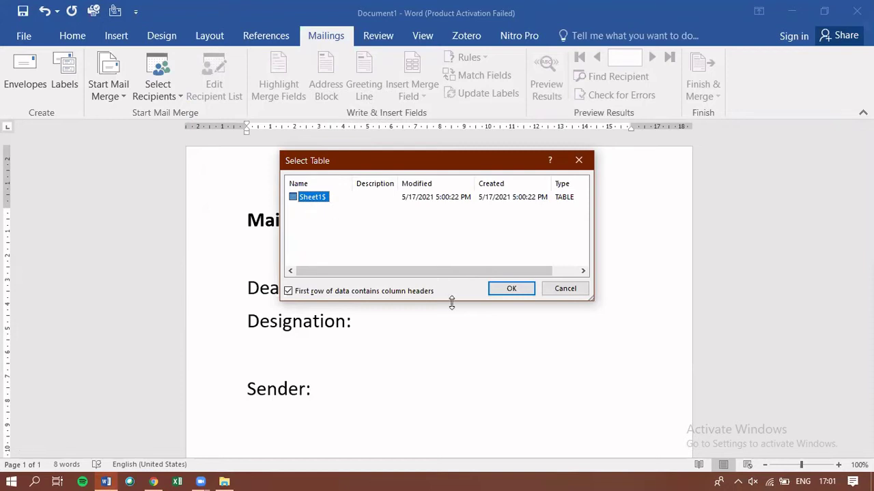
{"action": "left_click", "coordinate": [512, 289]}
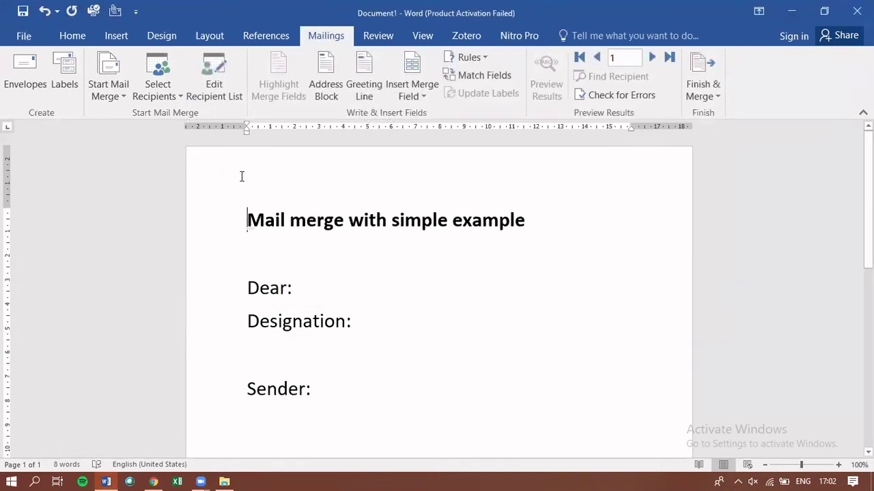
{"action": "left_click", "coordinate": [158, 100]}
{"action": "left_click", "coordinate": [161, 135]}
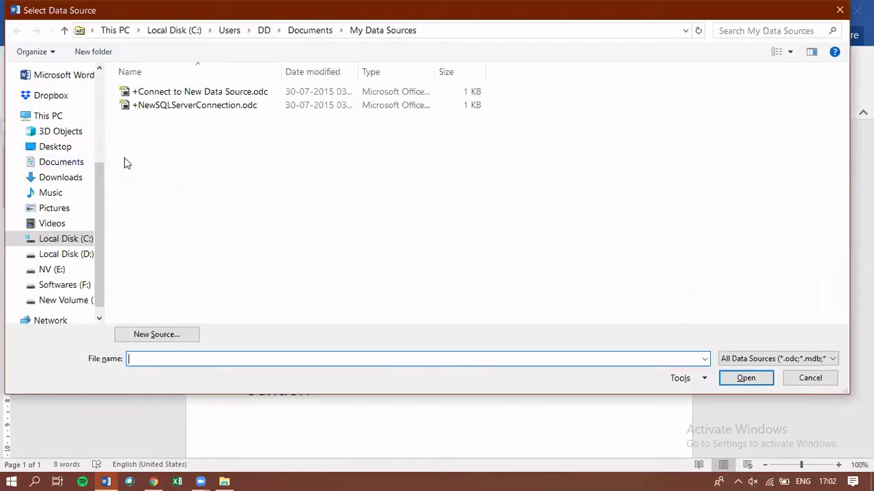
{"action": "key", "text": "Escape"}
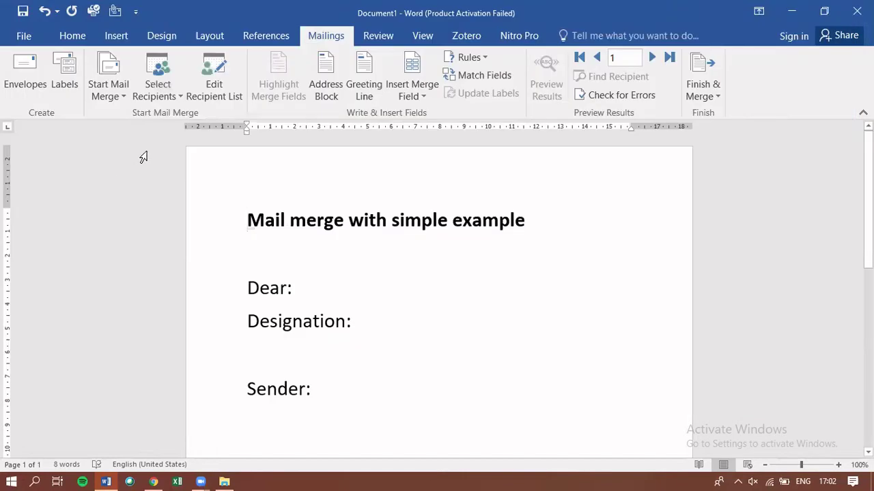
Place the insertion point after "Dear:" and reselect Sheet1$ of data.xlsx in Documents as the mail merge recipient list
{"action": "left_click", "coordinate": [298, 288]}
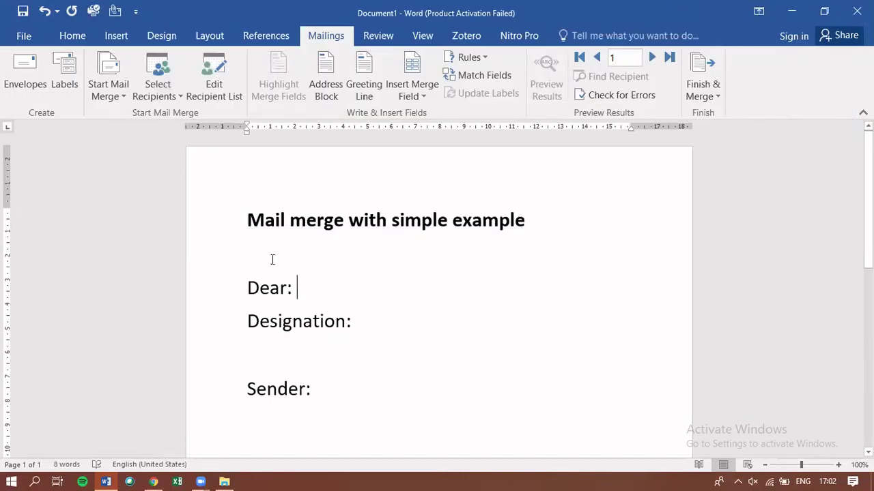
{"action": "left_click", "coordinate": [158, 101]}
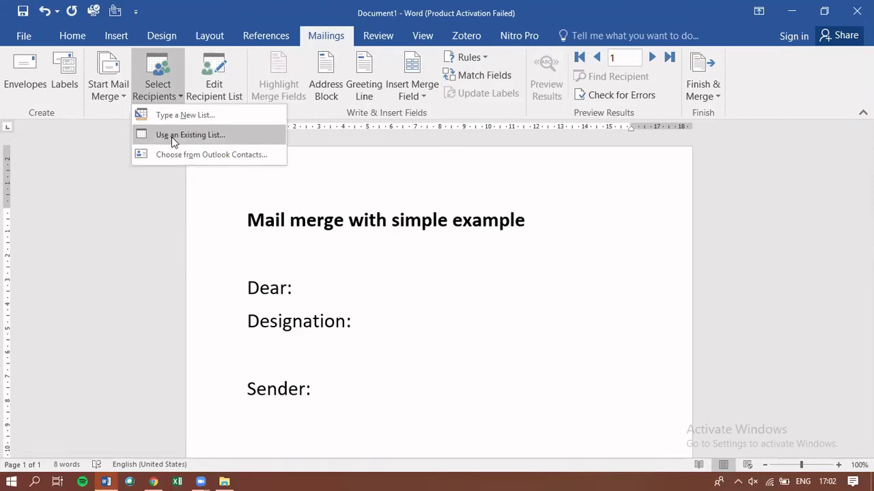
{"action": "left_click", "coordinate": [172, 139]}
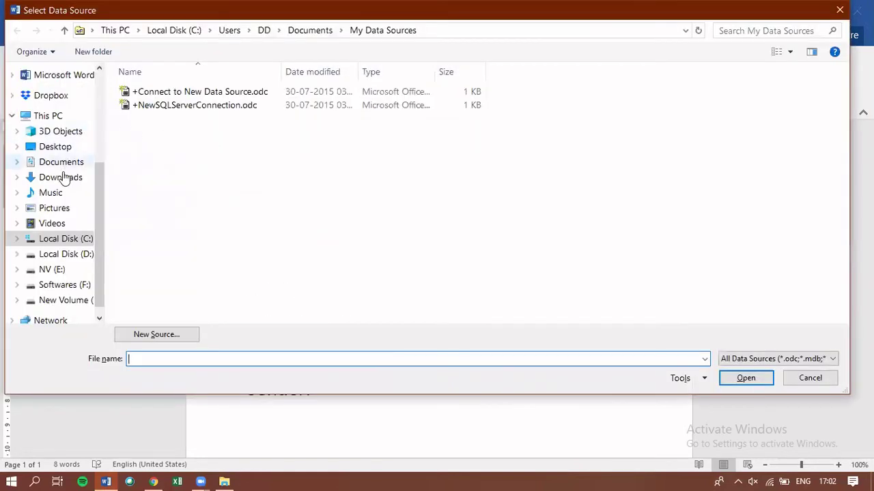
{"action": "left_click", "coordinate": [61, 162]}
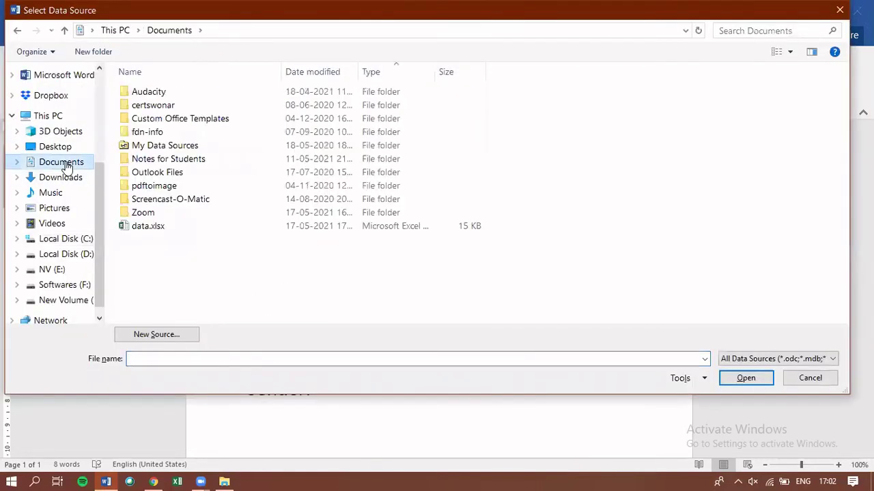
{"action": "left_click", "coordinate": [151, 233]}
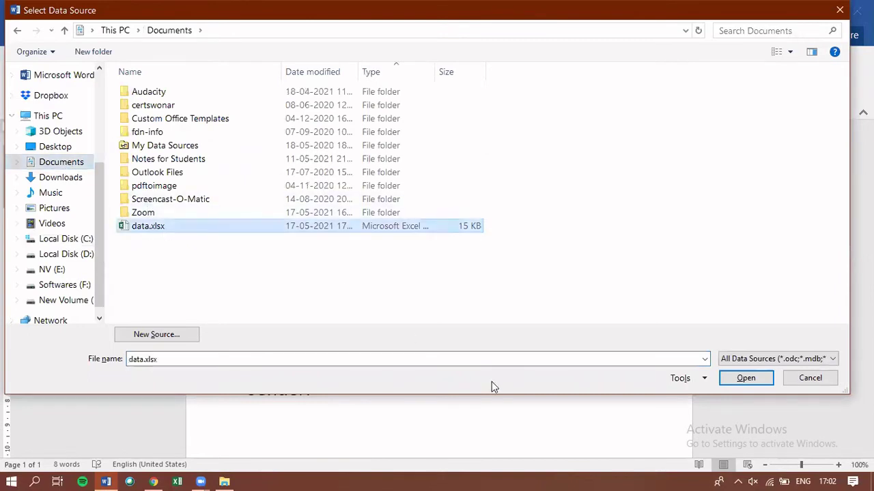
{"action": "left_click", "coordinate": [743, 381]}
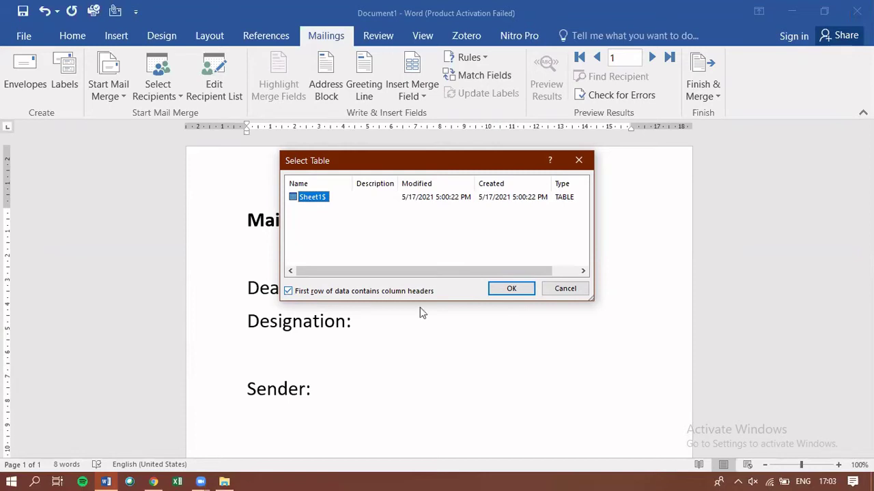
{"action": "left_click", "coordinate": [511, 290]}
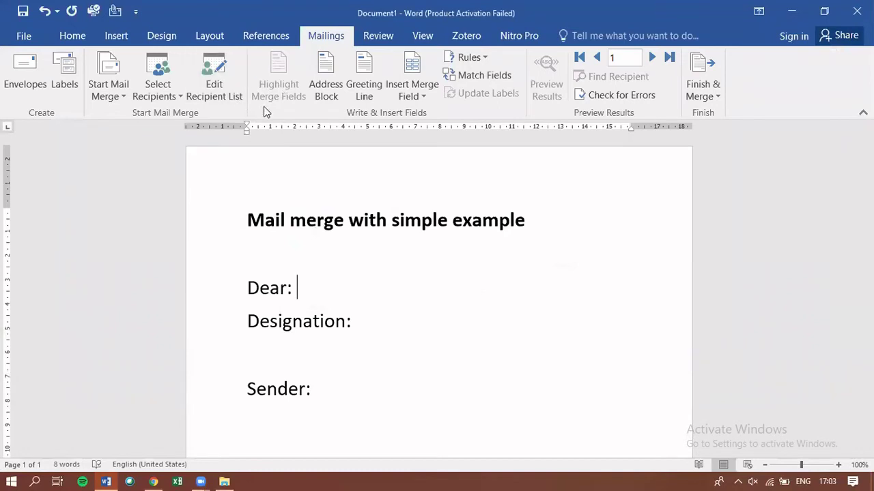
Insert the recipient merge field after "Dear:"
{"action": "left_click", "coordinate": [408, 96]}
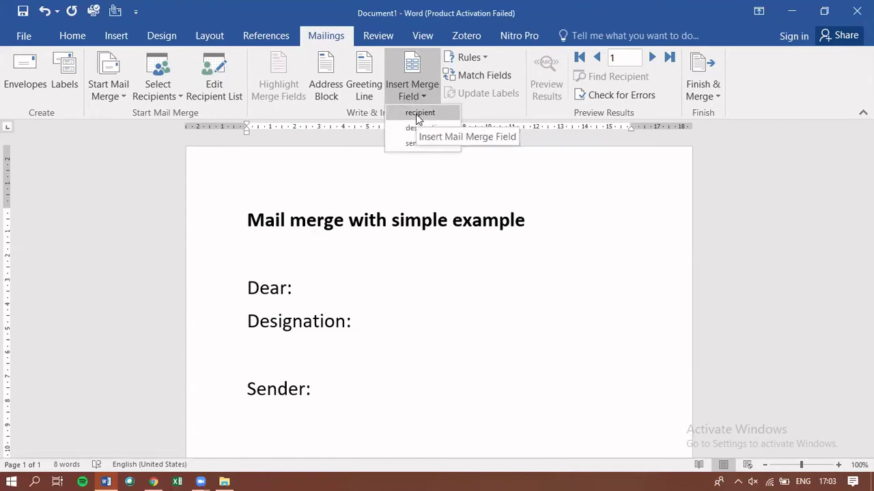
{"action": "left_click", "coordinate": [302, 288]}
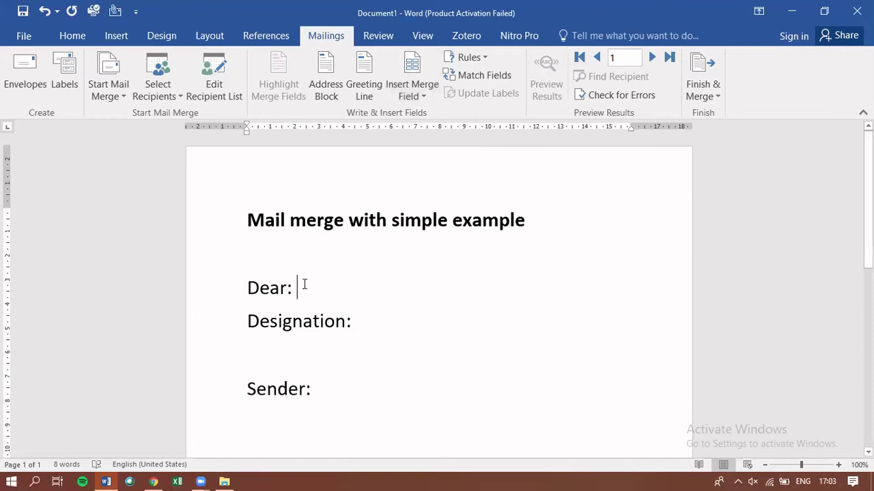
{"action": "left_click", "coordinate": [414, 96]}
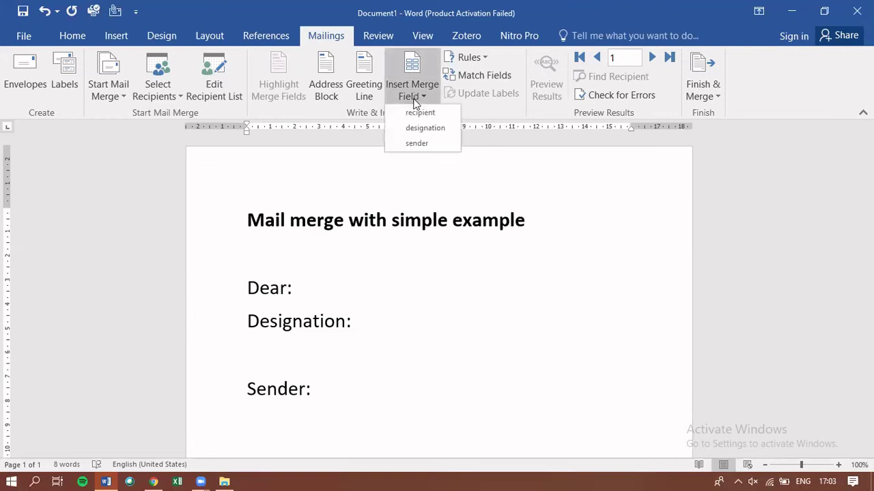
{"action": "left_click", "coordinate": [418, 112]}
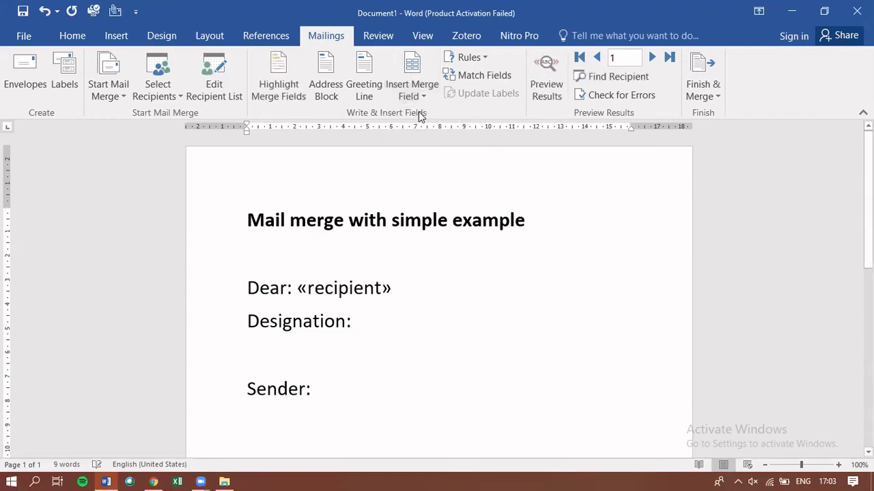
Select the recipient field on the Dear line and preview the merged results for the first record
{"action": "left_click", "coordinate": [372, 318]}
{"action": "left_click", "coordinate": [364, 289]}
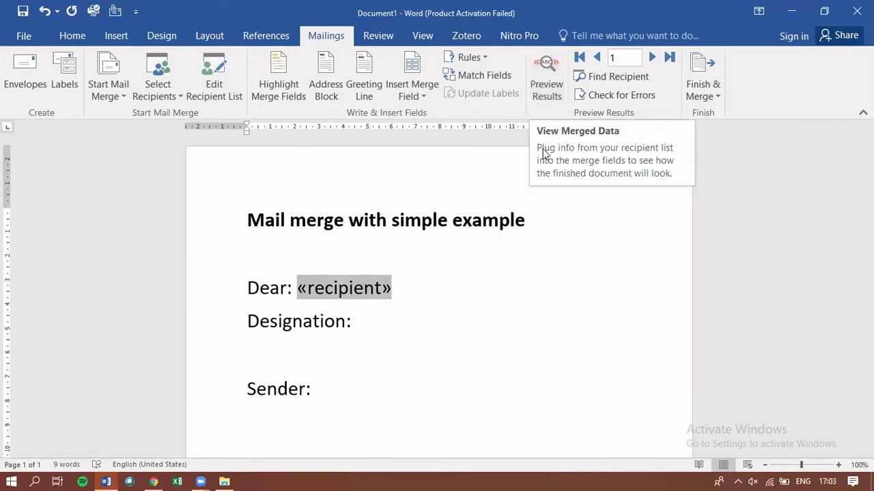
{"action": "left_click", "coordinate": [547, 101]}
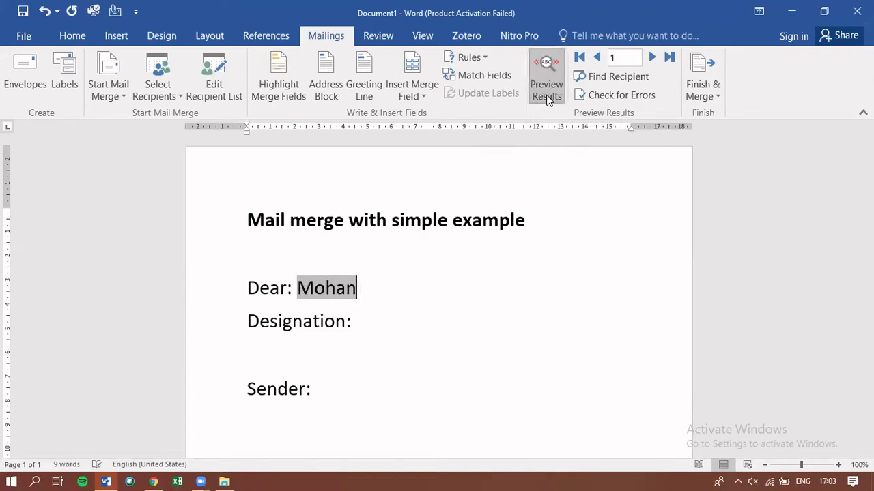
Turn off the results preview and insert the designation merge field after "Designation:"
{"action": "left_click", "coordinate": [359, 289]}
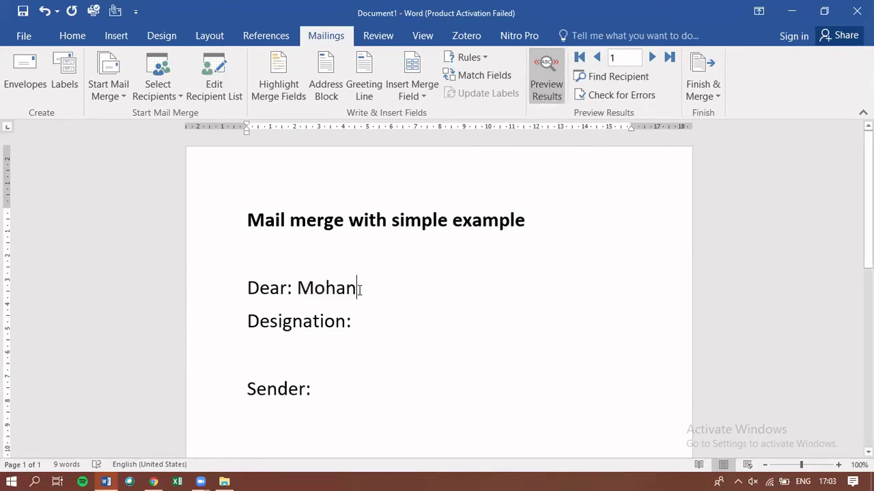
{"action": "left_click", "coordinate": [547, 97]}
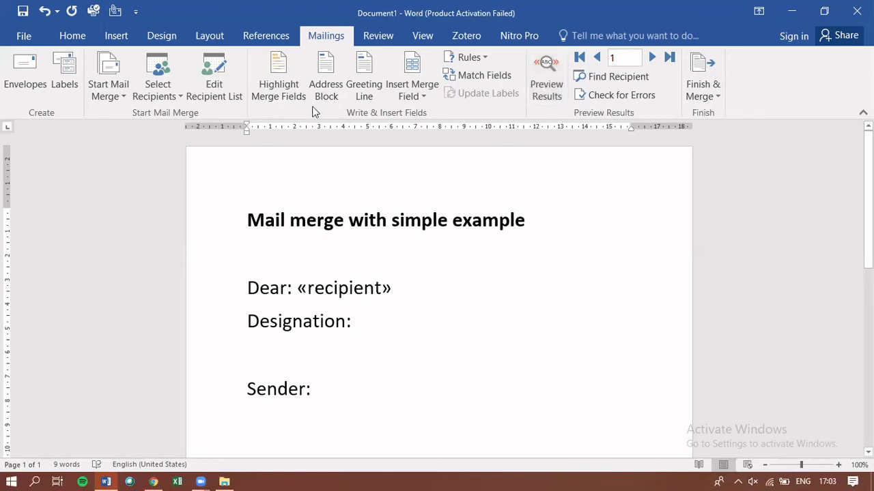
{"action": "left_click", "coordinate": [410, 97]}
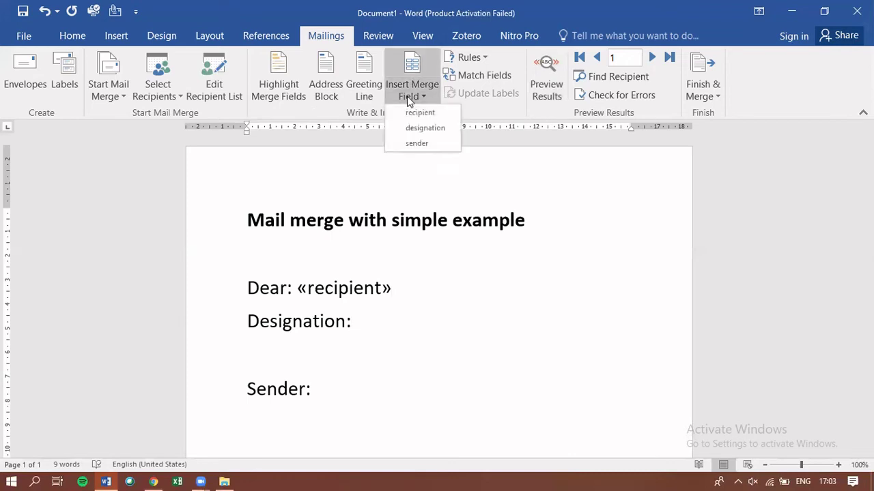
{"action": "left_click", "coordinate": [414, 130]}
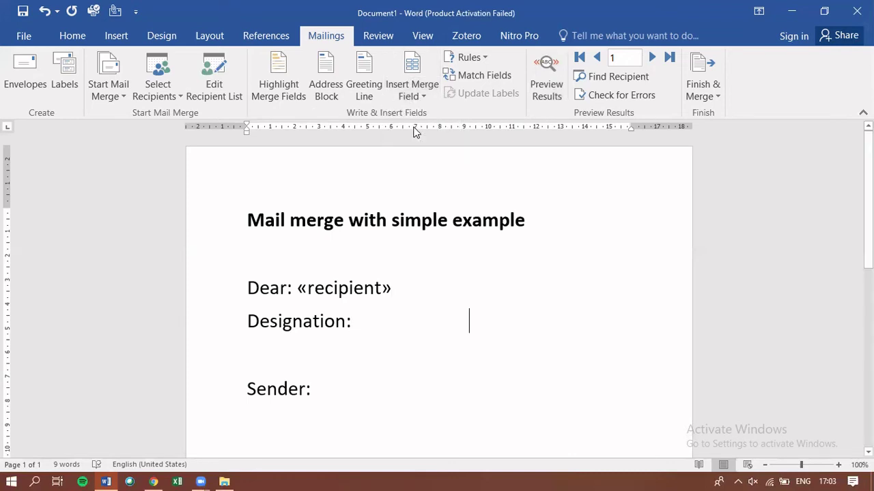
Insert the sender merge field after "Sender:"
{"action": "left_click", "coordinate": [319, 389]}
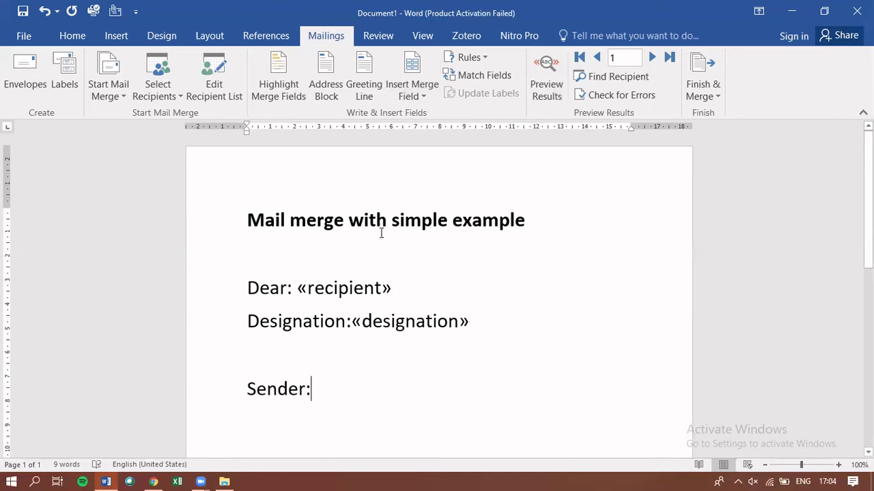
{"action": "left_click", "coordinate": [413, 99]}
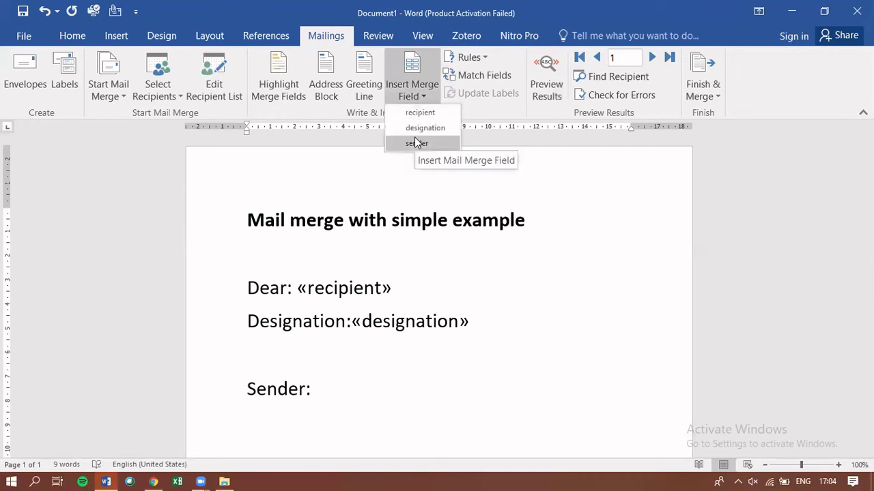
{"action": "left_click", "coordinate": [416, 142]}
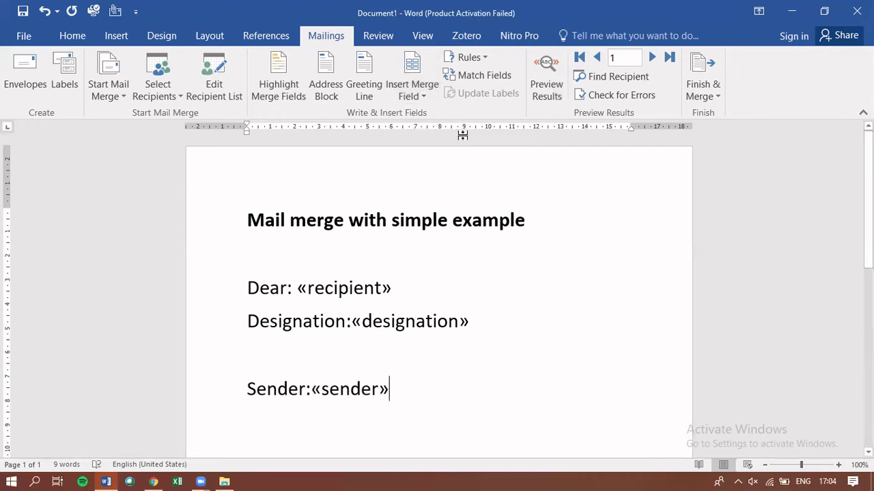
Preview the merged results and browse the letters from record 1 through record 4
{"action": "left_click", "coordinate": [538, 93]}
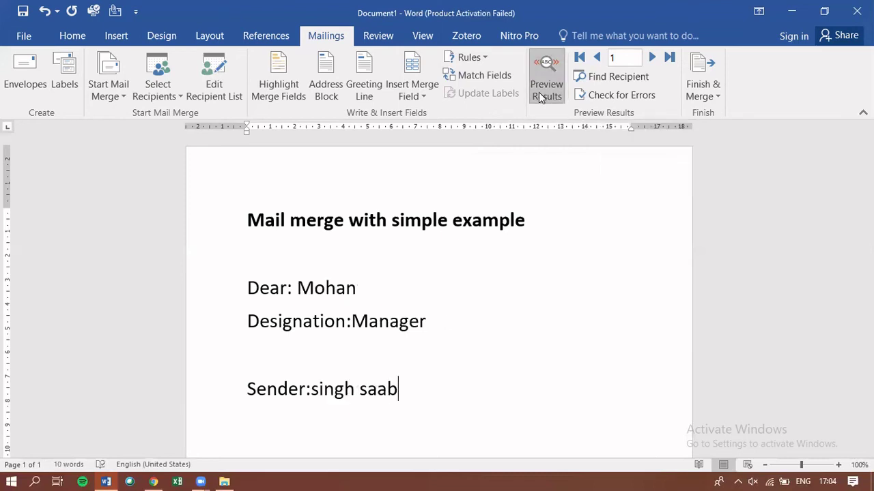
{"action": "left_click", "coordinate": [652, 59]}
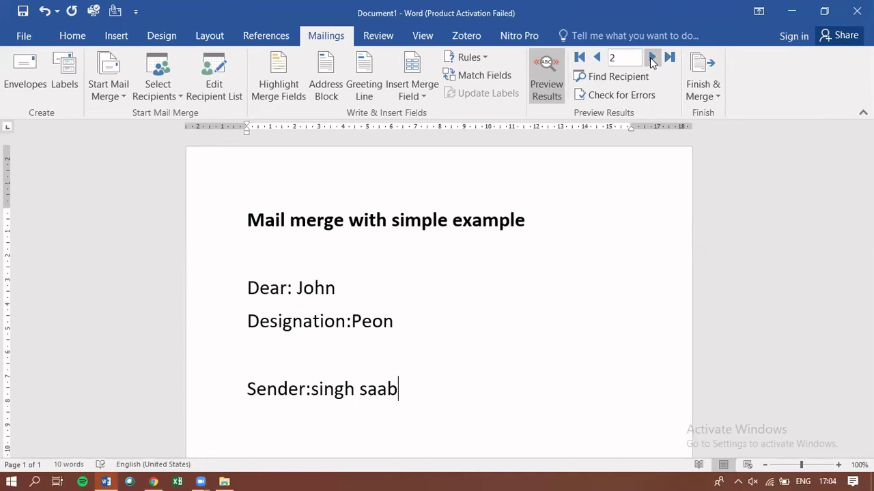
{"action": "left_click", "coordinate": [598, 59]}
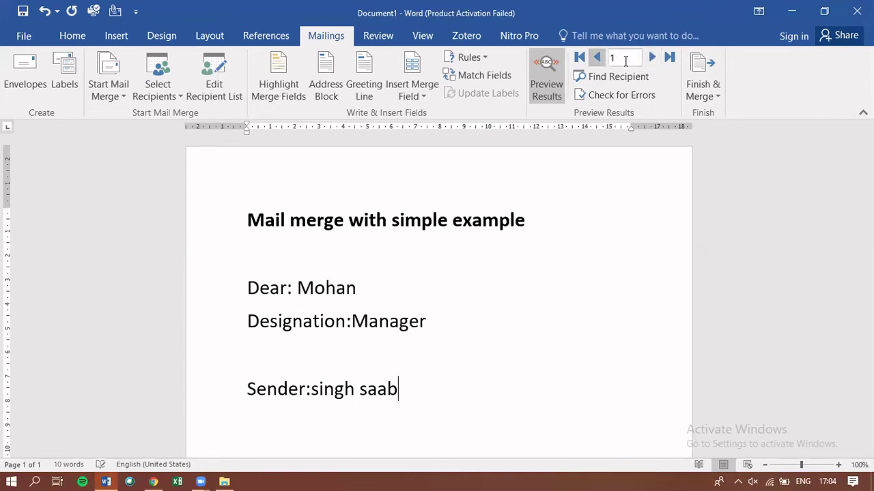
{"action": "left_click", "coordinate": [651, 60]}
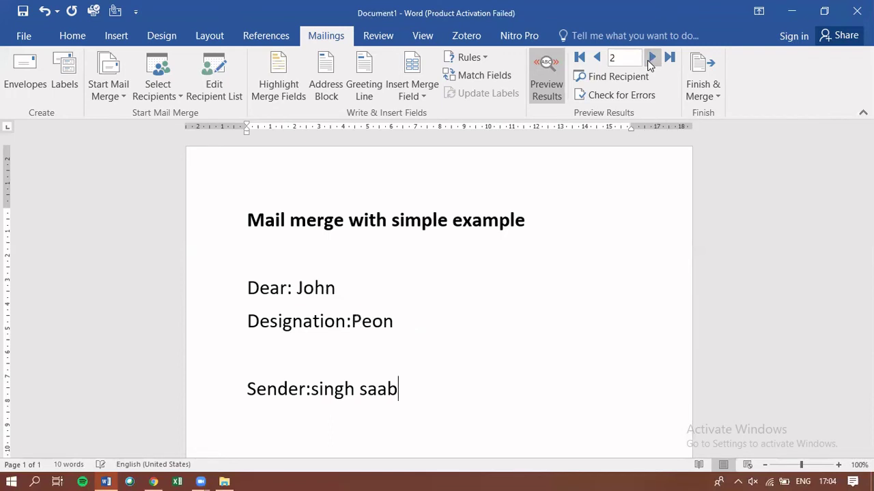
{"action": "left_click", "coordinate": [651, 60]}
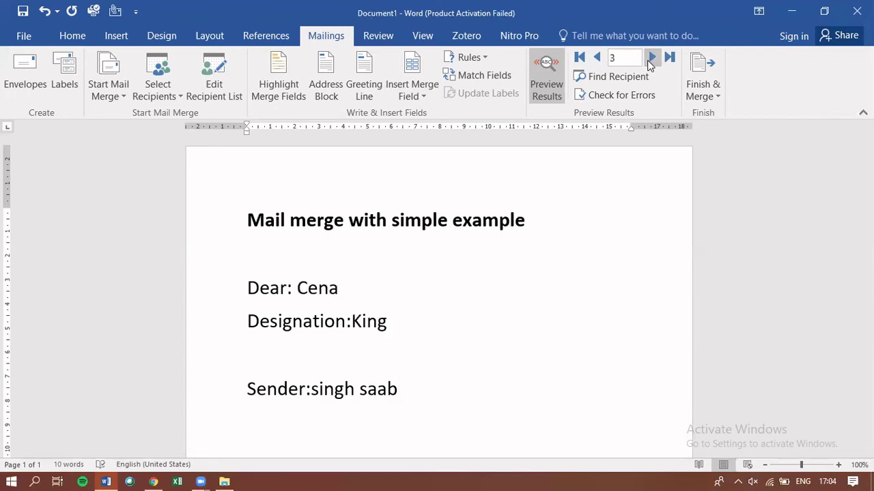
{"action": "left_click", "coordinate": [650, 60]}
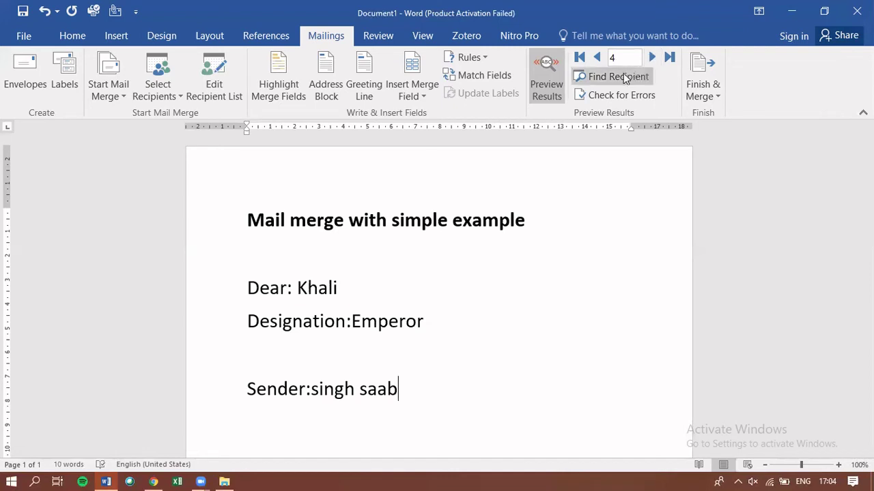
Find a recipient by name across all fields of the recipient list, closing the search once done
{"action": "left_click", "coordinate": [623, 77]}
{"action": "type", "text": "cena"}
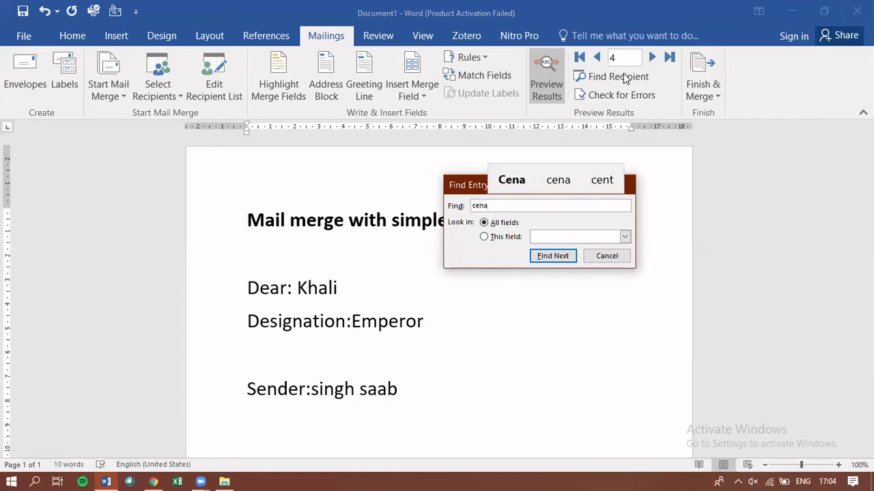
{"action": "left_click", "coordinate": [553, 257]}
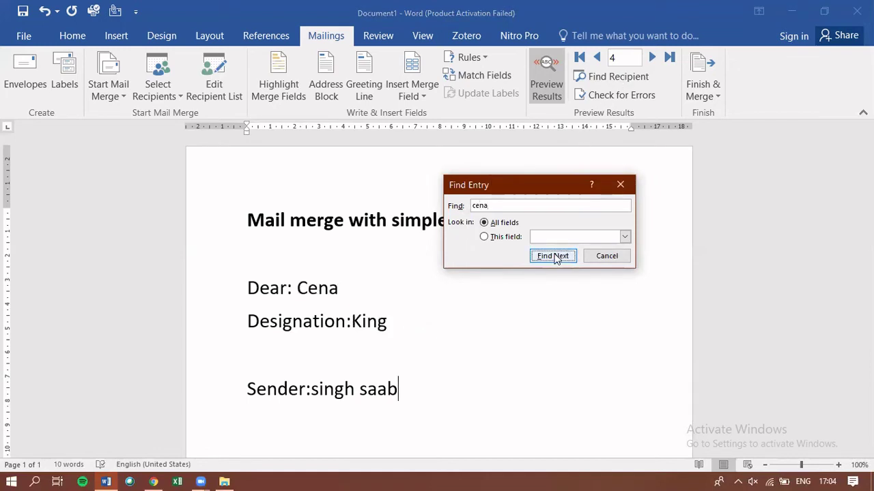
{"action": "key", "text": "Escape"}
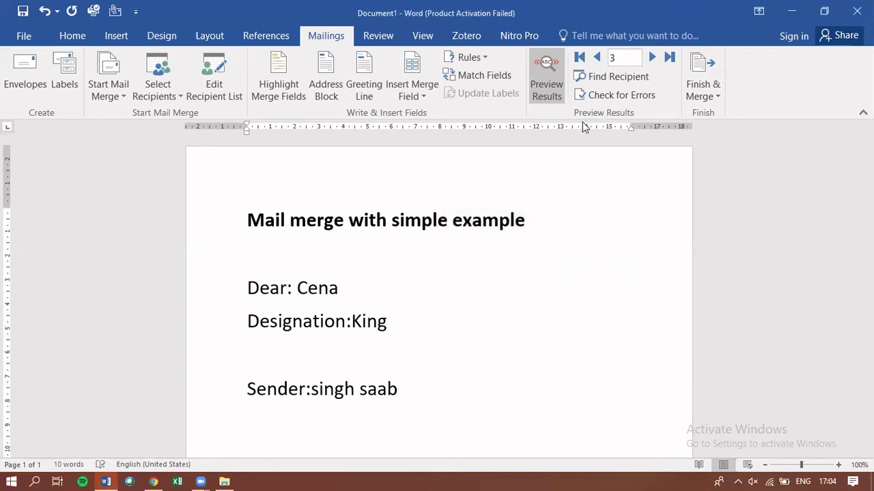
Finish the merge by generating editable individual letters for all records in a new document
{"action": "left_click", "coordinate": [701, 95]}
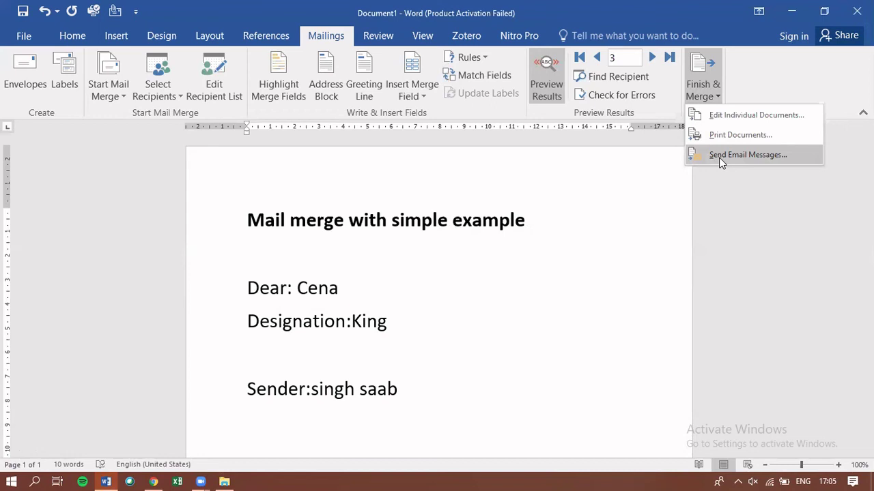
{"action": "left_click", "coordinate": [744, 117]}
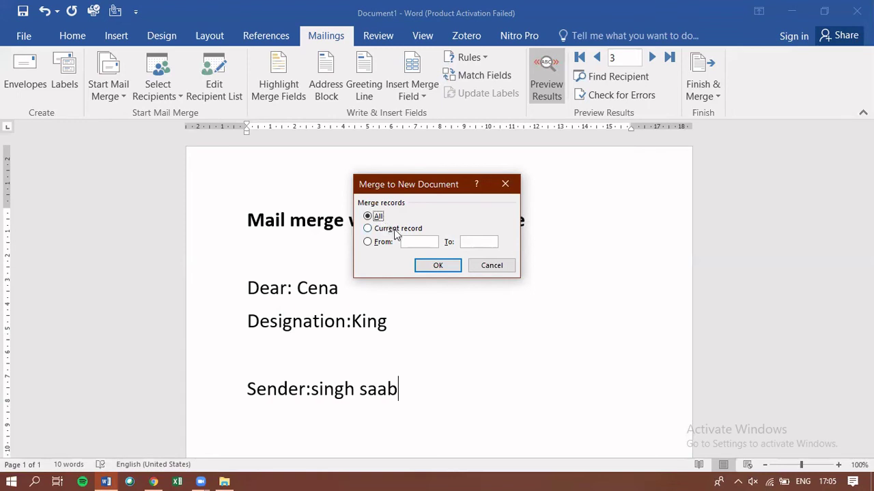
{"action": "left_click", "coordinate": [369, 242]}
{"action": "left_click", "coordinate": [369, 217]}
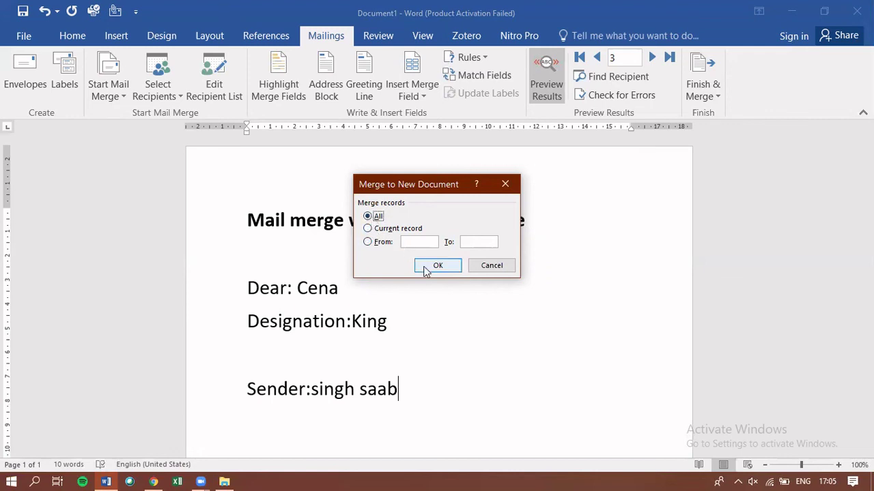
{"action": "left_click", "coordinate": [437, 265]}
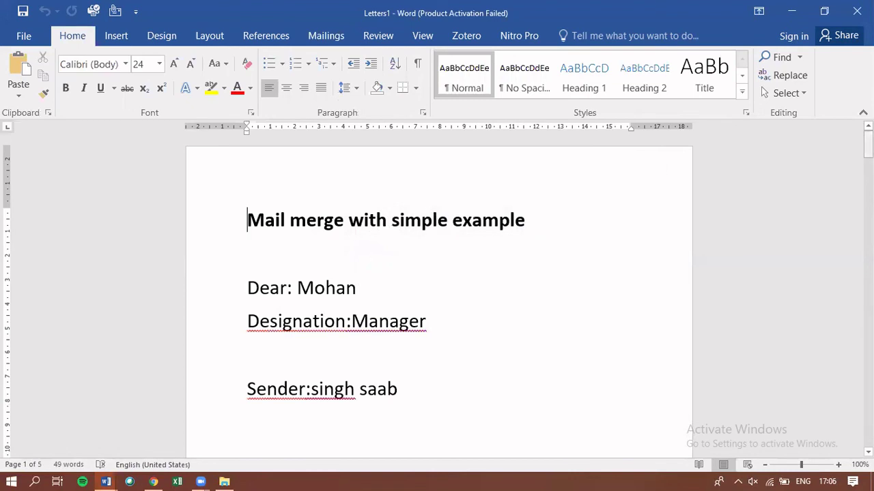
Review the pages of the merged letters document to check each recipient's letter, ending back at the first page
{"action": "scroll", "coordinate": [439, 294], "scroll_direction": "down", "scroll_amount": 2}
{"action": "scroll", "coordinate": [439, 294], "scroll_direction": "down", "scroll_amount": 10}
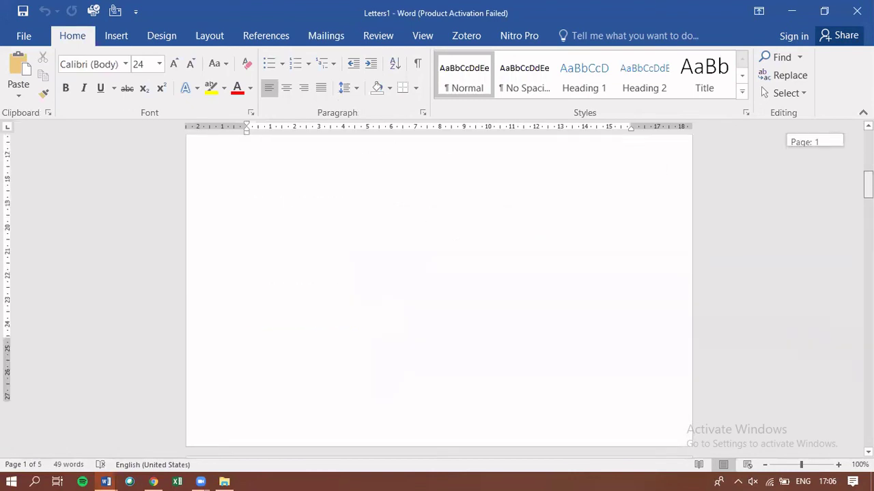
{"action": "scroll", "coordinate": [439, 293], "scroll_direction": "up", "scroll_amount": 1}
{"action": "scroll", "coordinate": [439, 293], "scroll_direction": "up", "scroll_amount": 5}
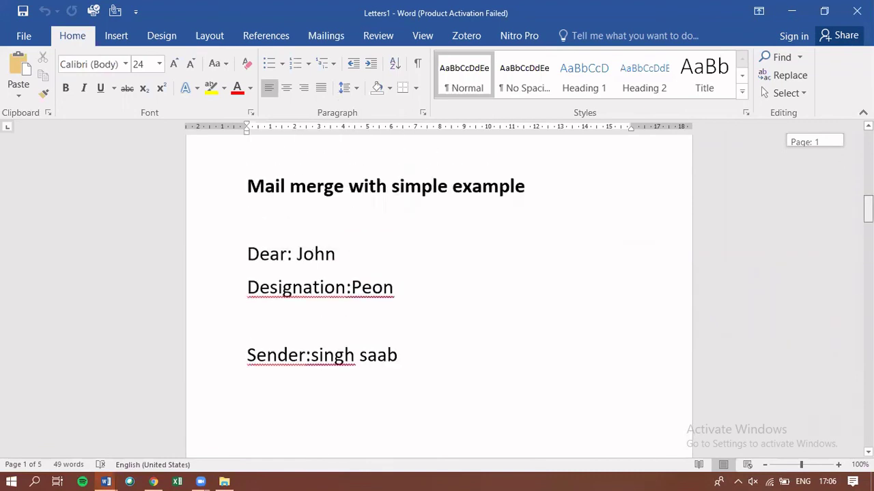
{"action": "scroll", "coordinate": [438, 294], "scroll_direction": "down", "scroll_amount": 4}
{"action": "scroll", "coordinate": [357, 302], "scroll_direction": "down", "scroll_amount": 5}
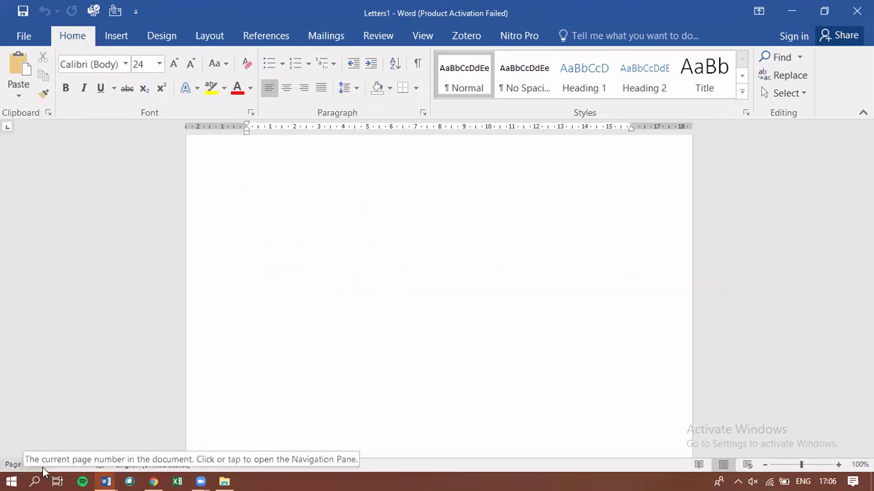
{"action": "left_click_drag", "start_coordinate": [867, 232], "coordinate": [843, 6]}
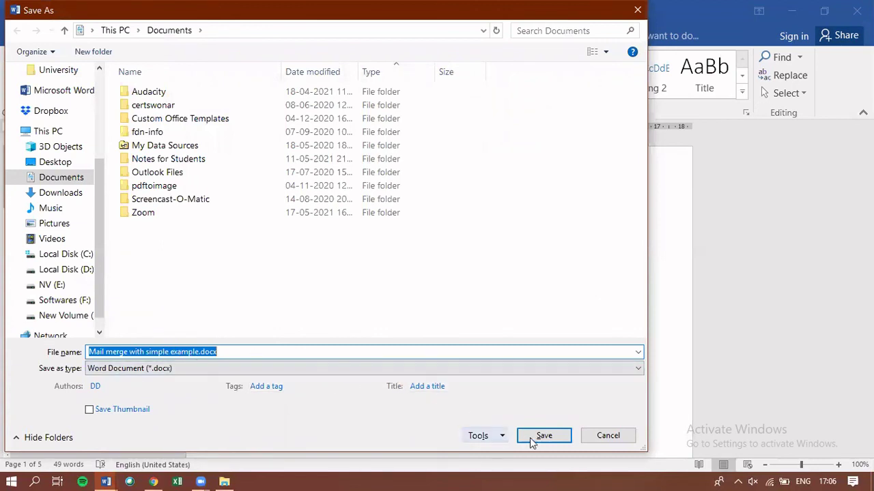
Save the merged letters in Documents as the Word document "Mail merge with simple example.docx" and minimize its window
{"action": "left_click", "coordinate": [113, 388]}
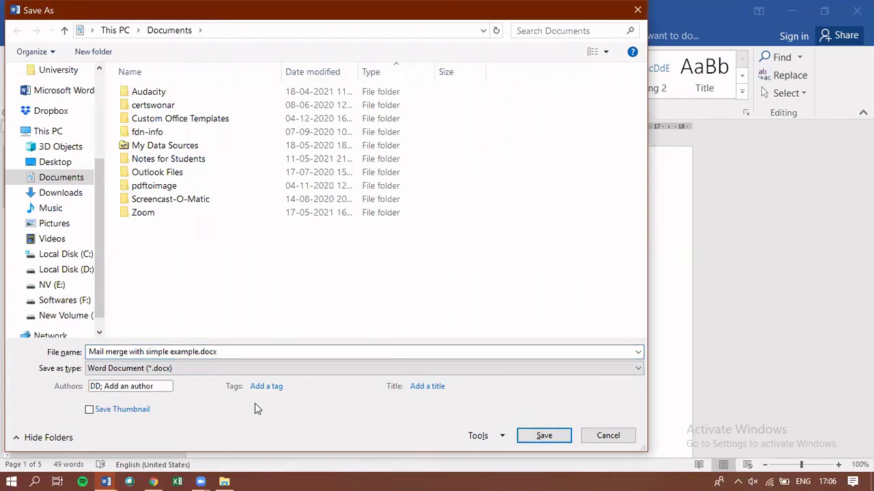
{"action": "left_click", "coordinate": [455, 387]}
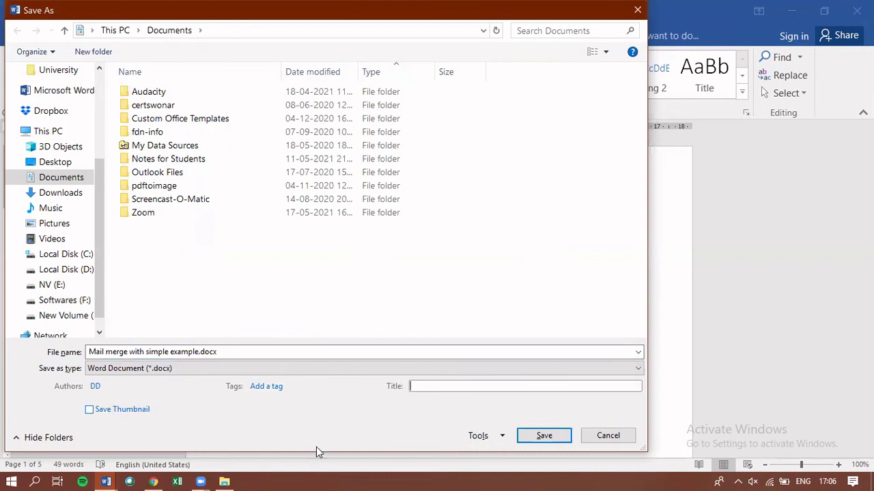
{"action": "left_click", "coordinate": [546, 443]}
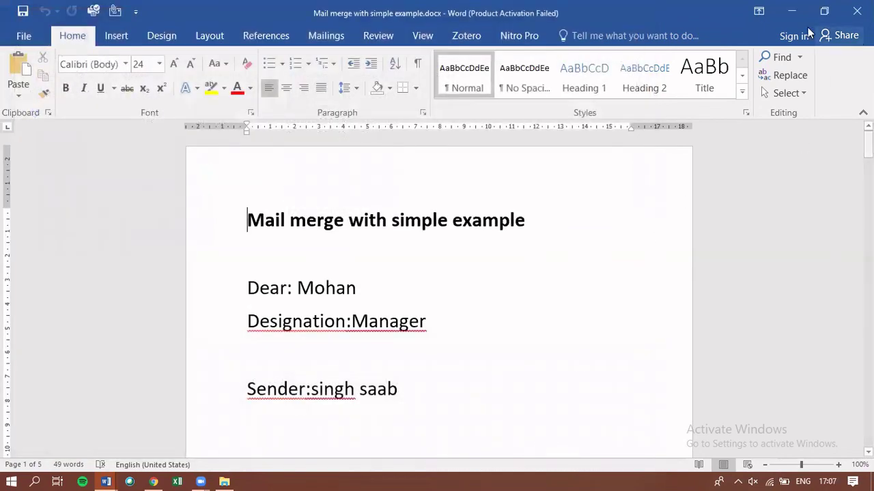
{"action": "left_click", "coordinate": [791, 18]}
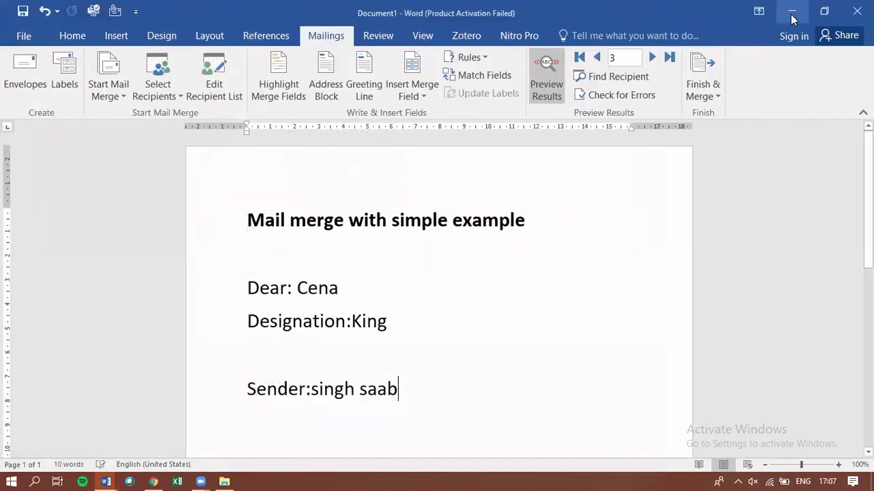